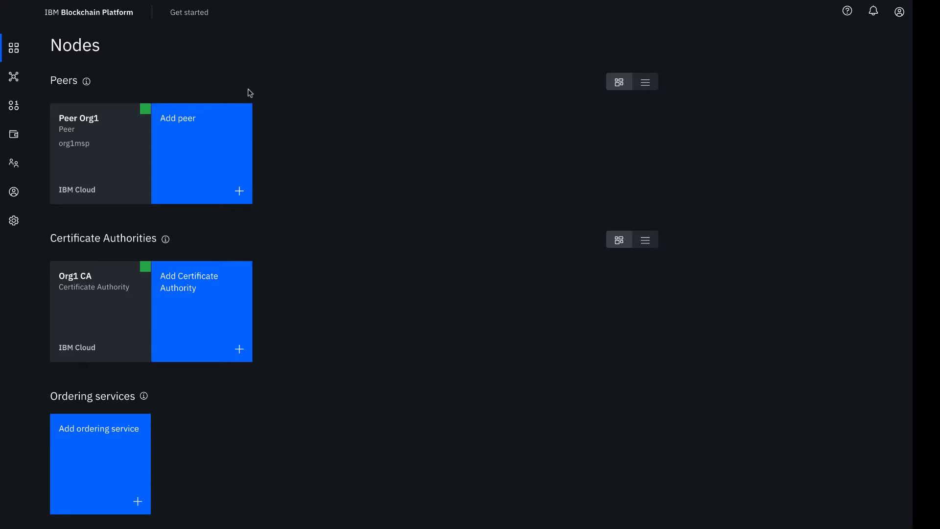
- Bring up the Get started guides panel from the console header over the Nodes page
click(193, 14)
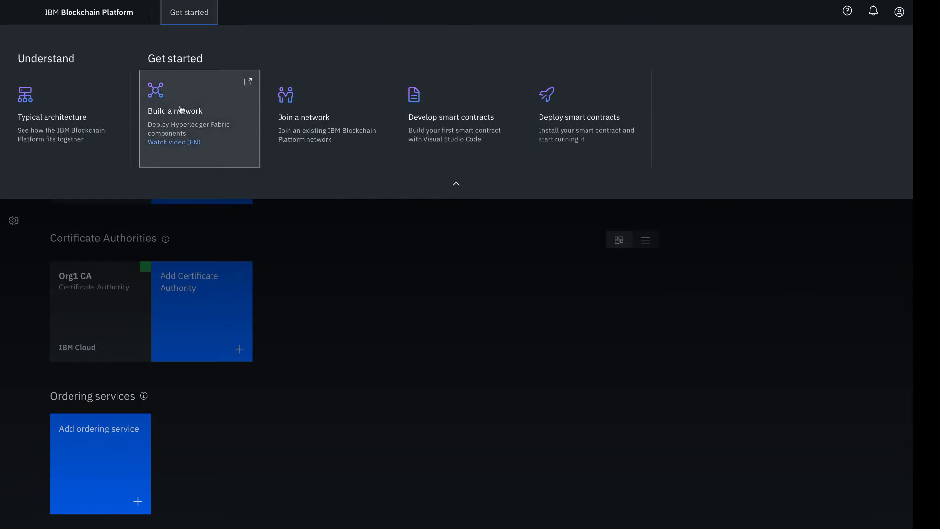
- Open the Build a network tutorial and scroll to its Figure 2 network structure diagram
click(179, 105)
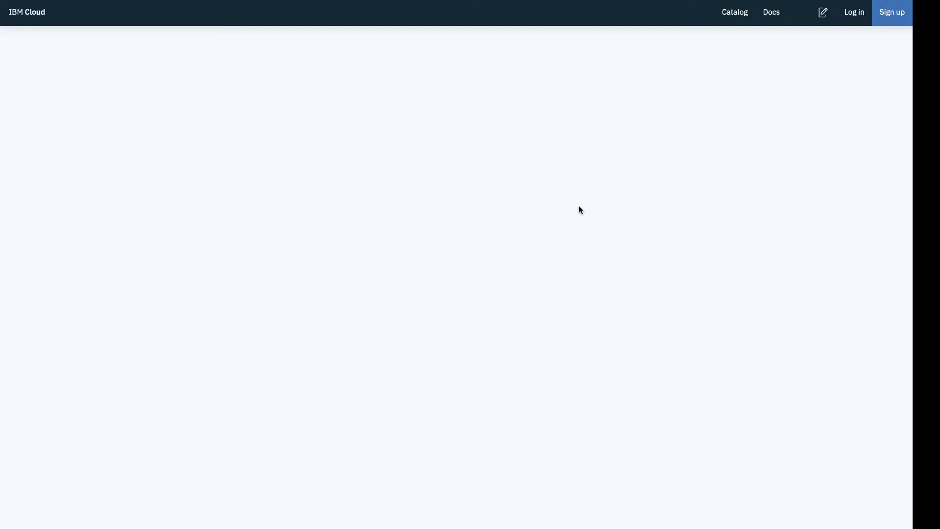
scroll(683, 371, down, 2)
scroll(684, 371, down, 15)
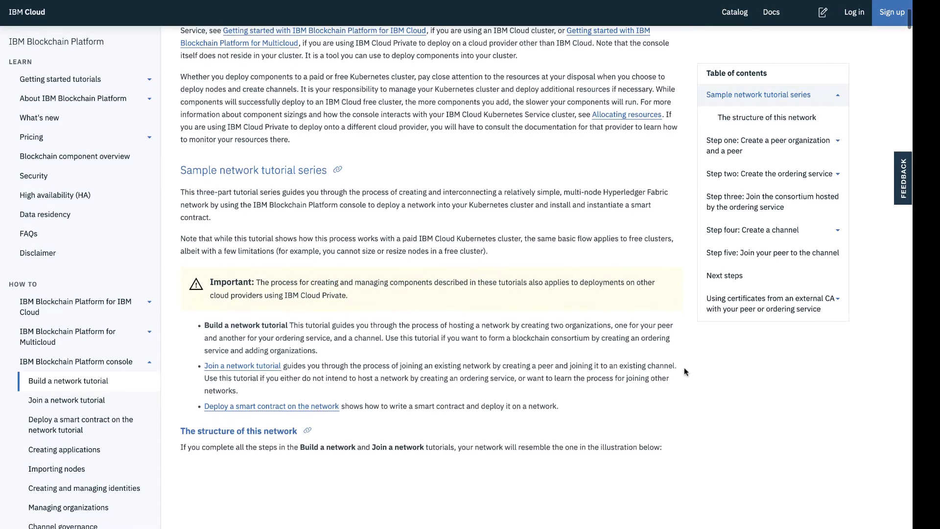
scroll(706, 383, down, 10)
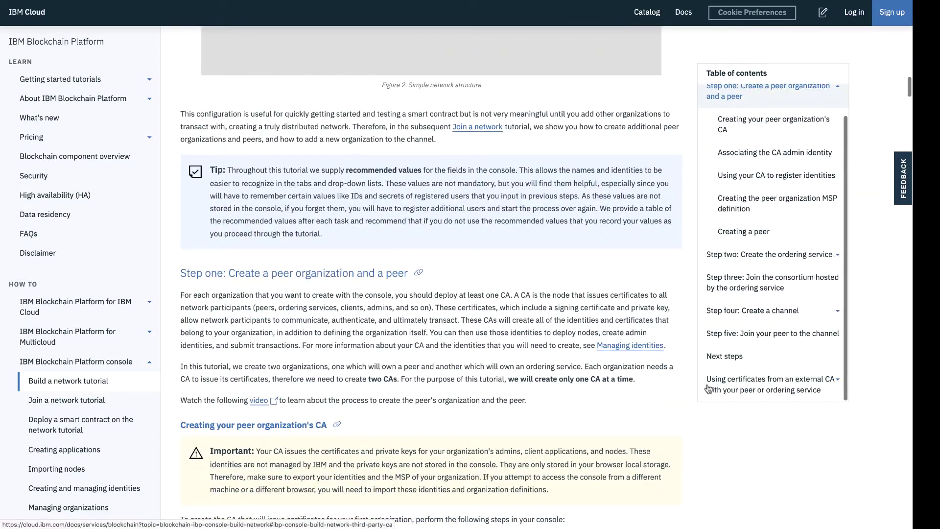
scroll(709, 389, down, 8)
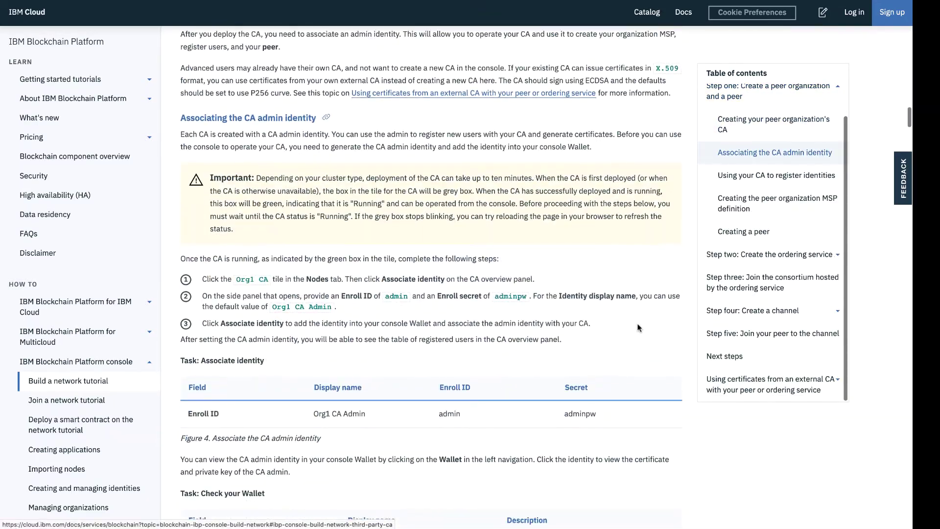
scroll(444, 89, up, 12)
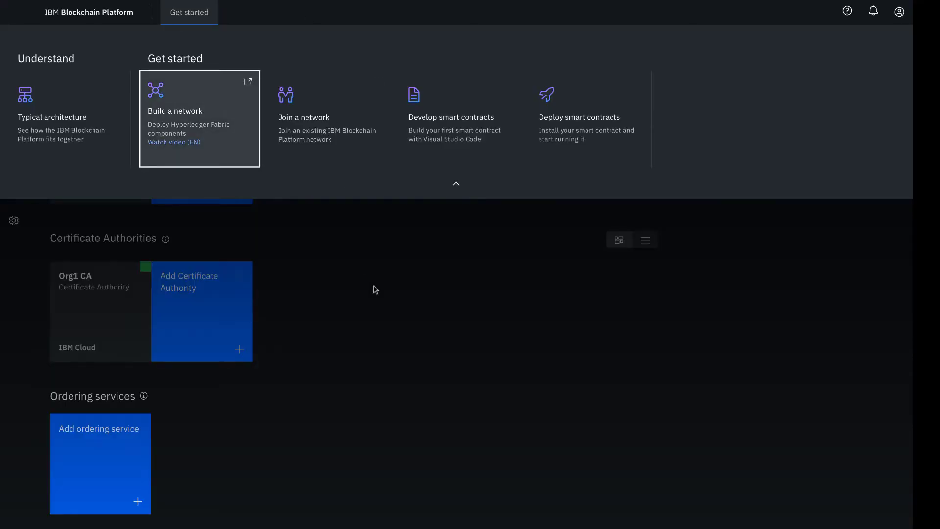
- Start a new CA named 'Ordering Service CA' with admin enroll ID and its enroll secret
click(373, 287)
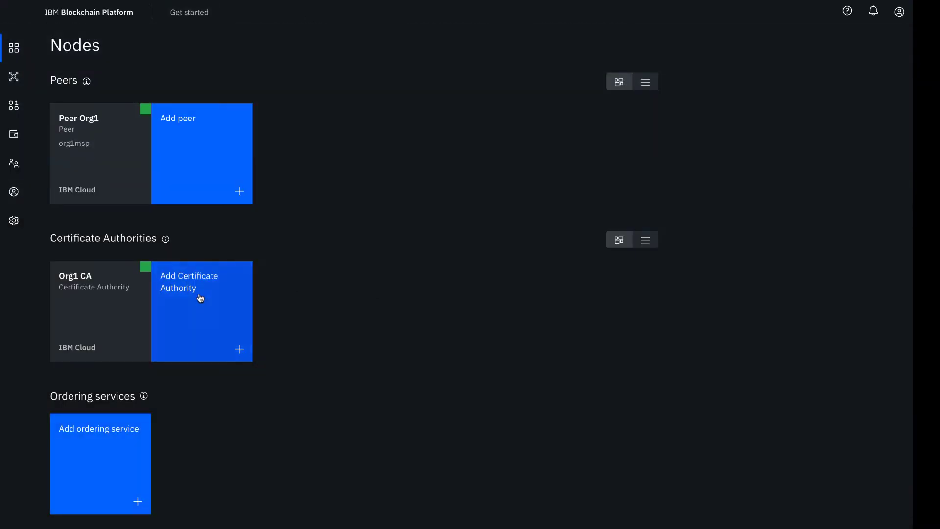
click(201, 297)
click(822, 517)
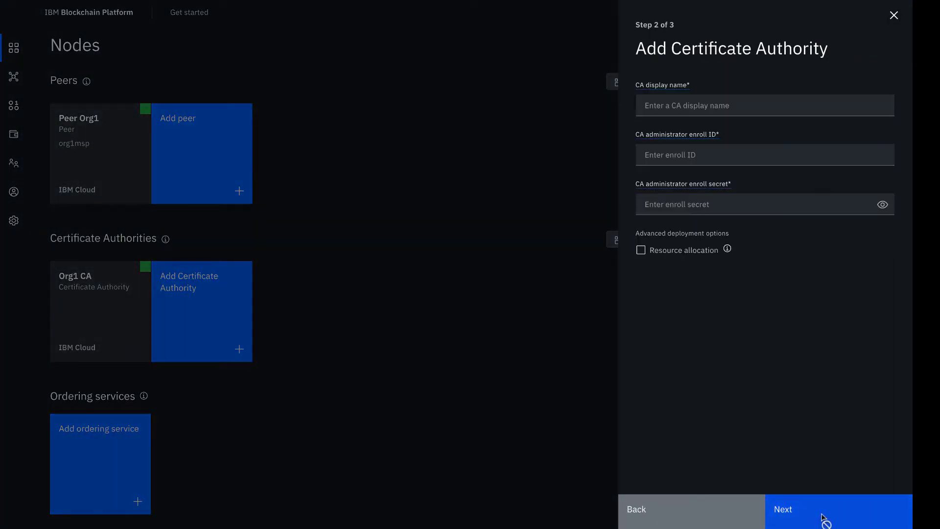
click(762, 105)
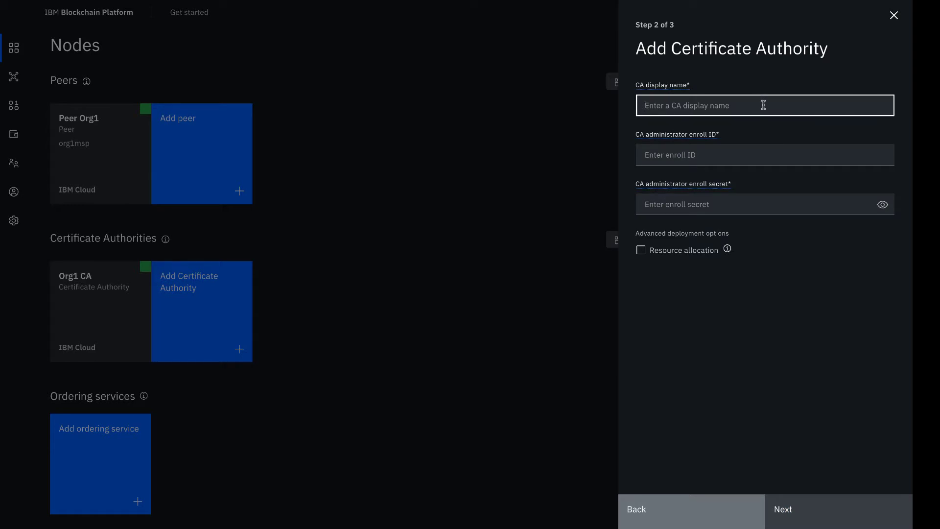
text(Ordering Service CA)
click(762, 153)
text(admin)
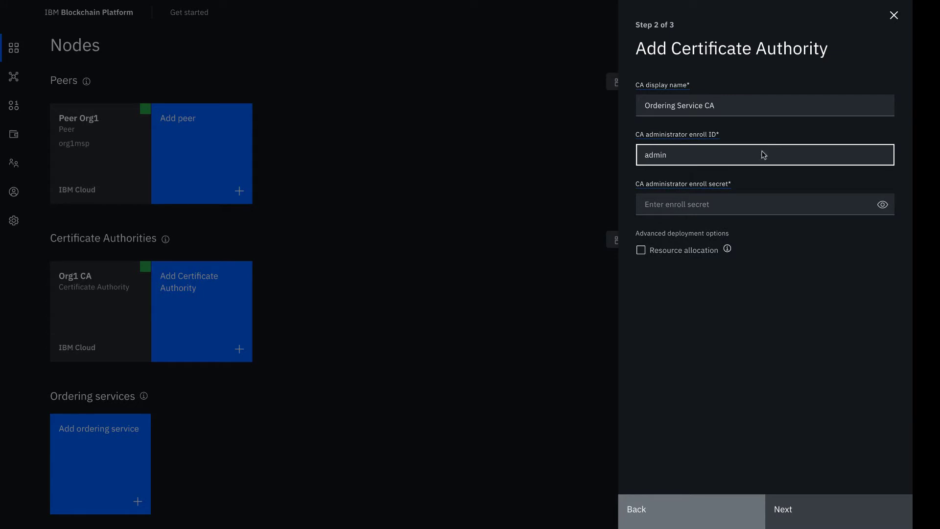
click(791, 204)
text(admin)
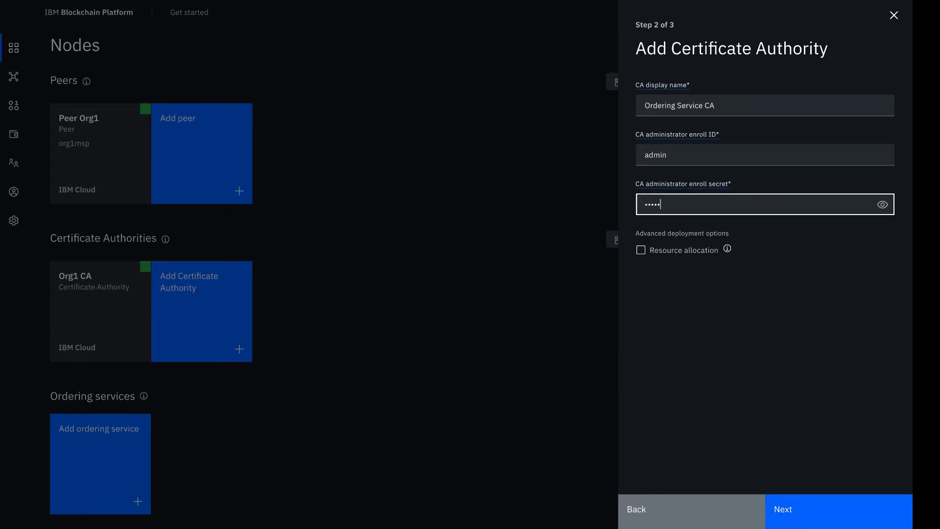
text(pw)
- Verify the enroll secret, review the summary, and deploy Ordering Service CA with default resources
click(882, 205)
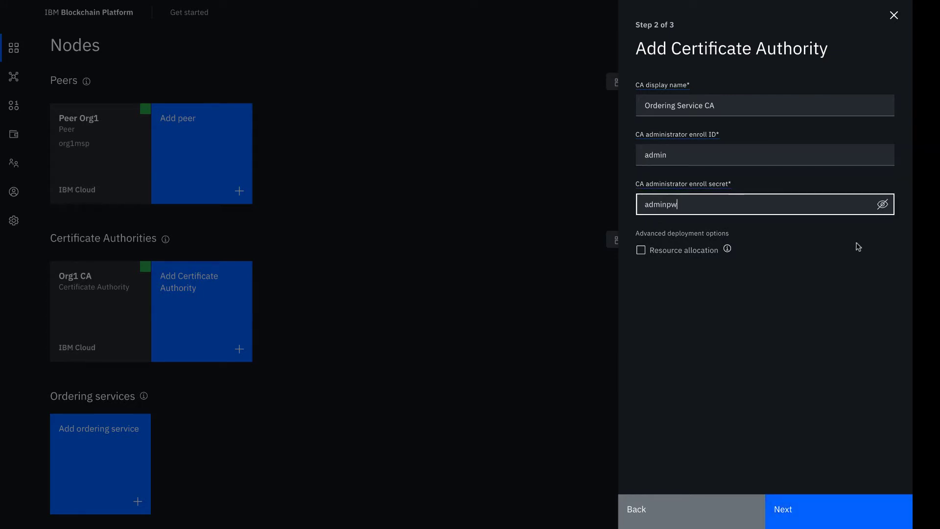
click(833, 278)
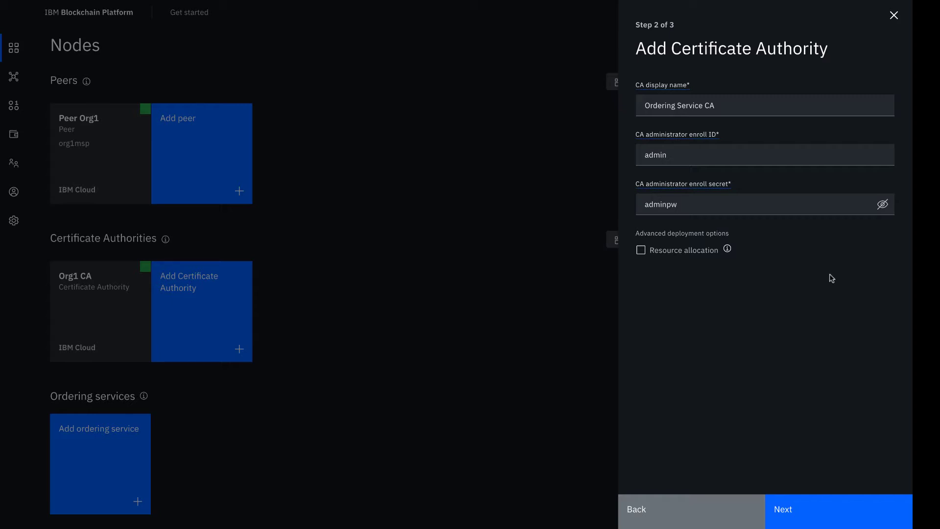
mouse_move(728, 251)
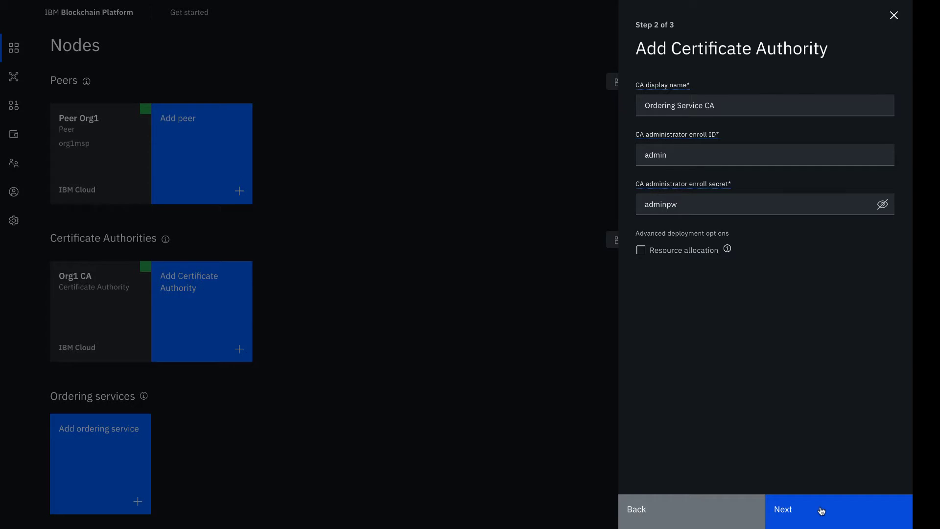
click(822, 511)
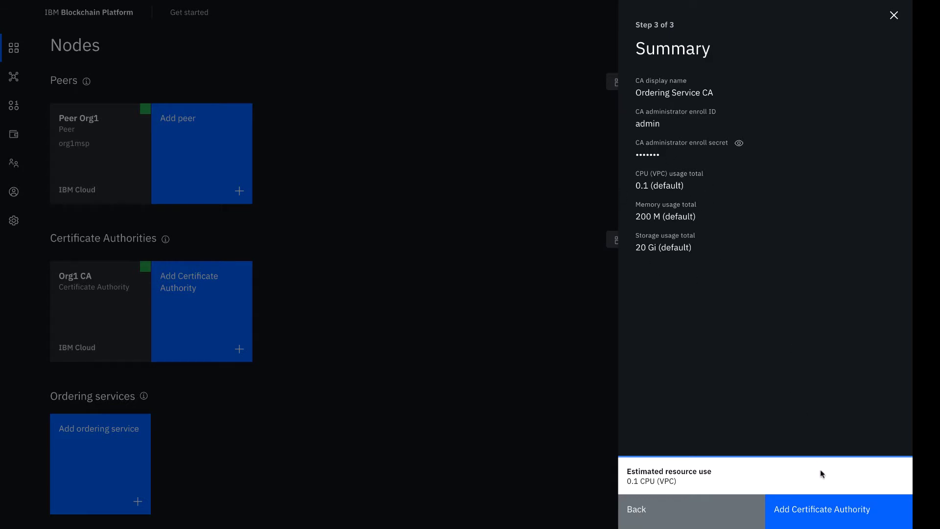
click(832, 509)
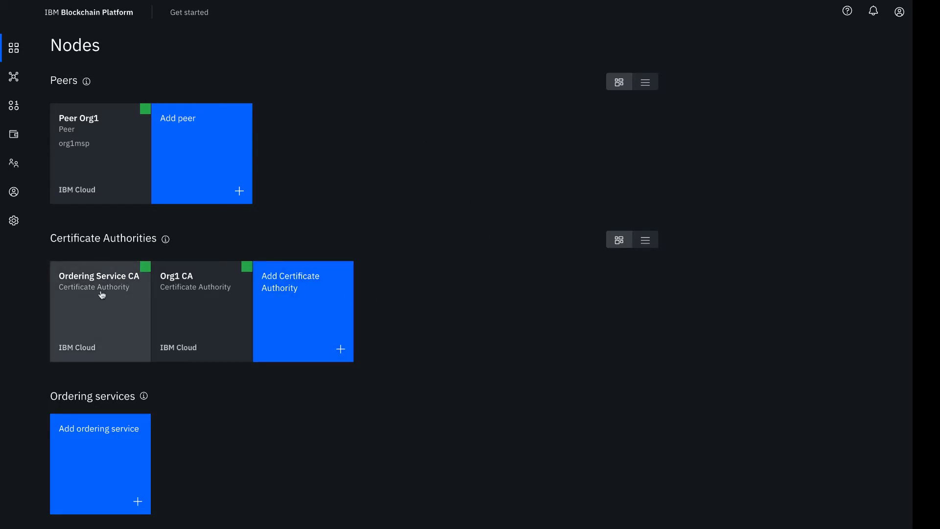
- Associate the admin enroll ID and its secret as Ordering Service CA's identity
click(101, 294)
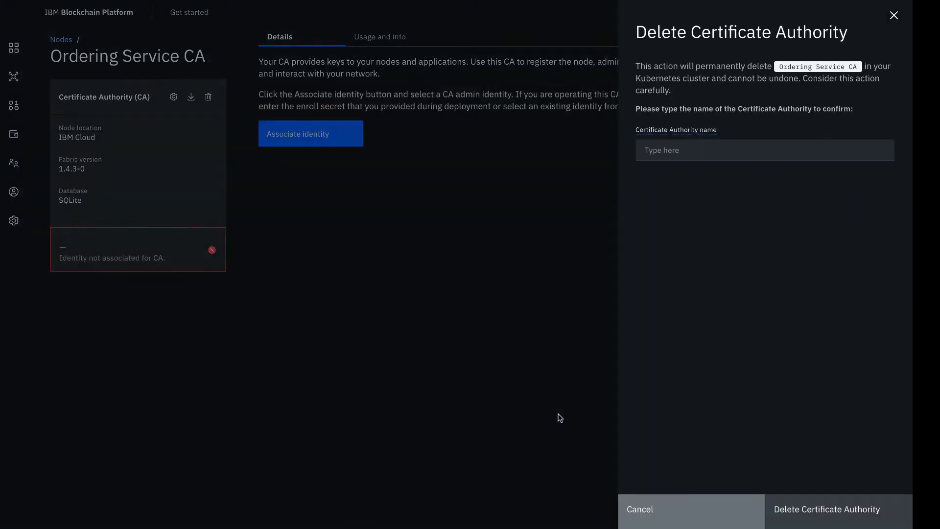
click(667, 515)
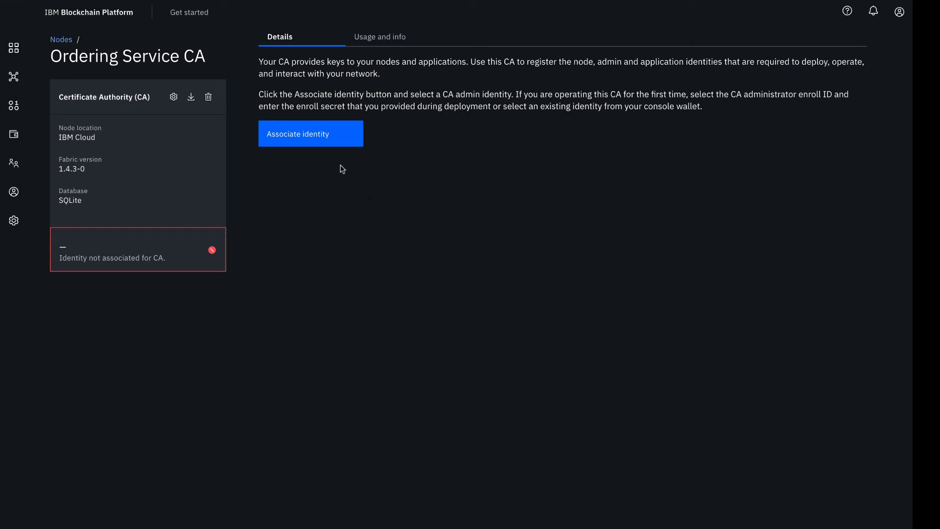
click(322, 136)
click(709, 194)
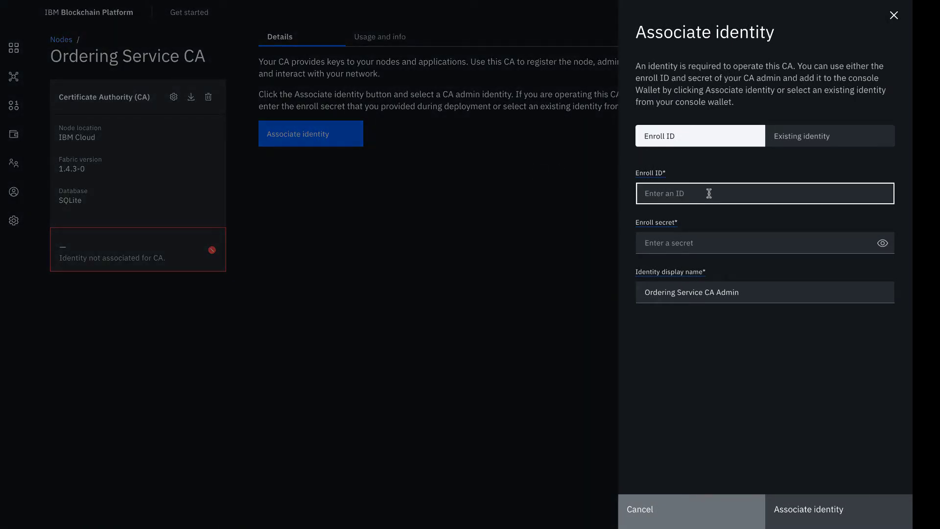
text(admin)
click(732, 240)
text(admin)
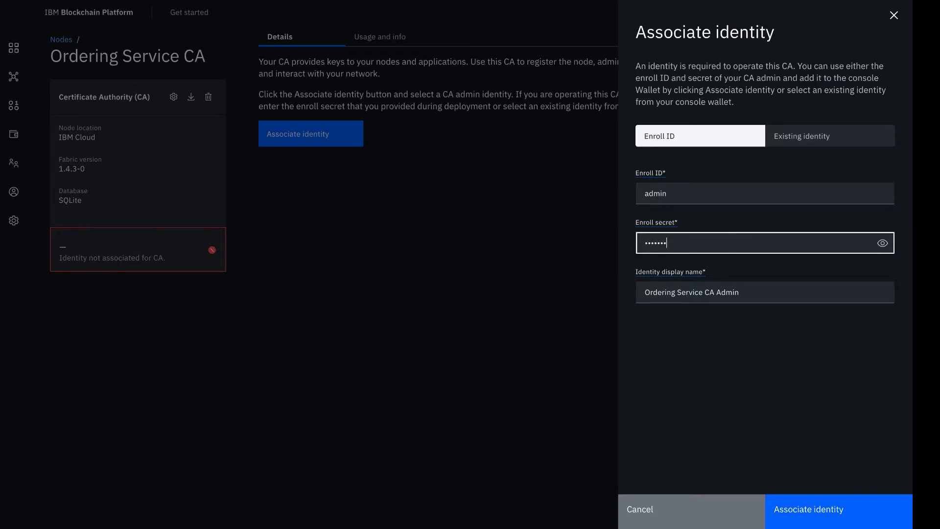
text(pw)
click(883, 243)
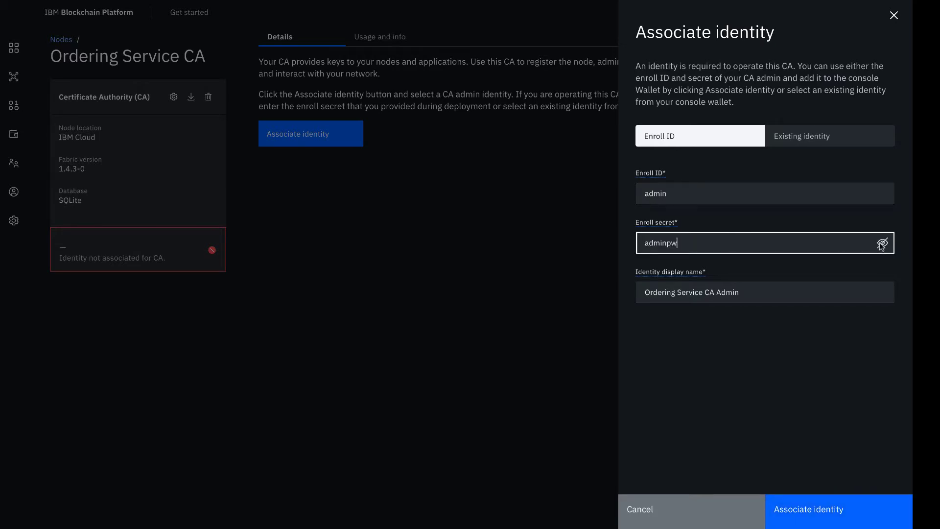
click(814, 349)
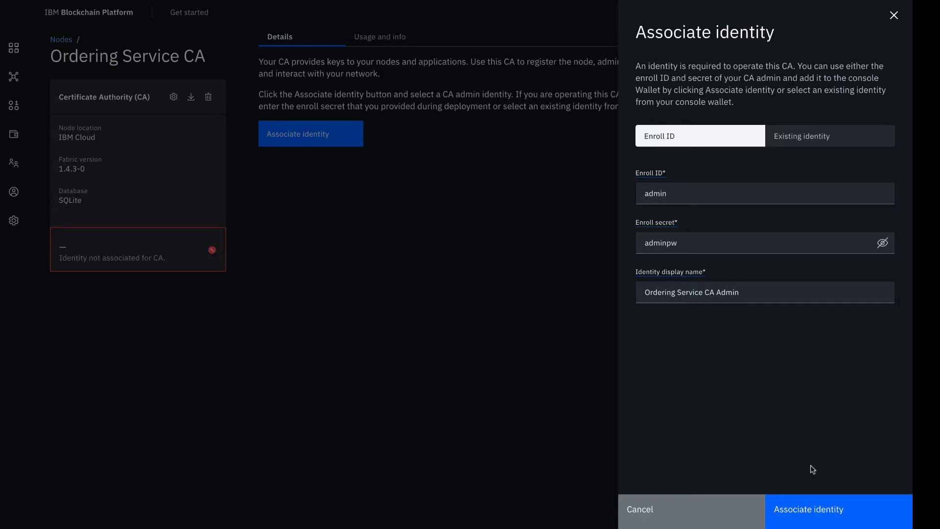
click(816, 508)
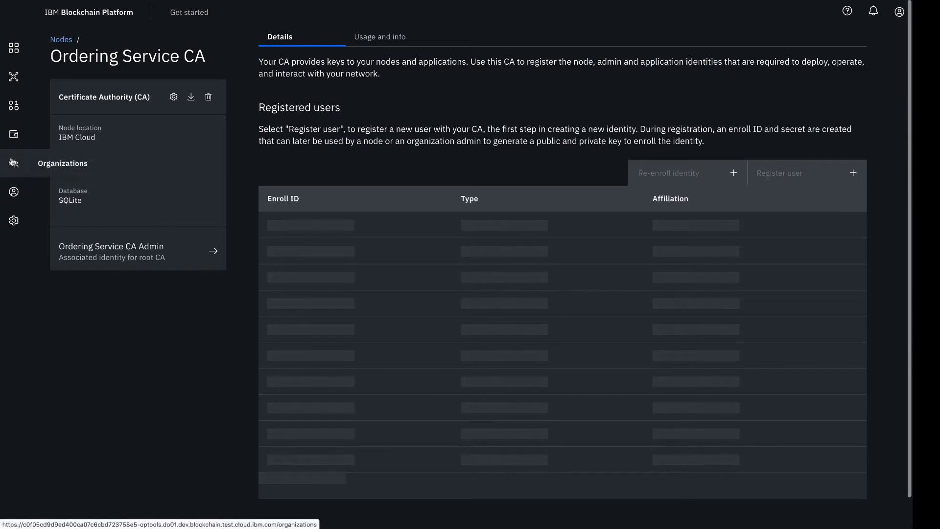
- Check the wallet for the new CA admin identity, then reopen Ordering Service CA
click(14, 134)
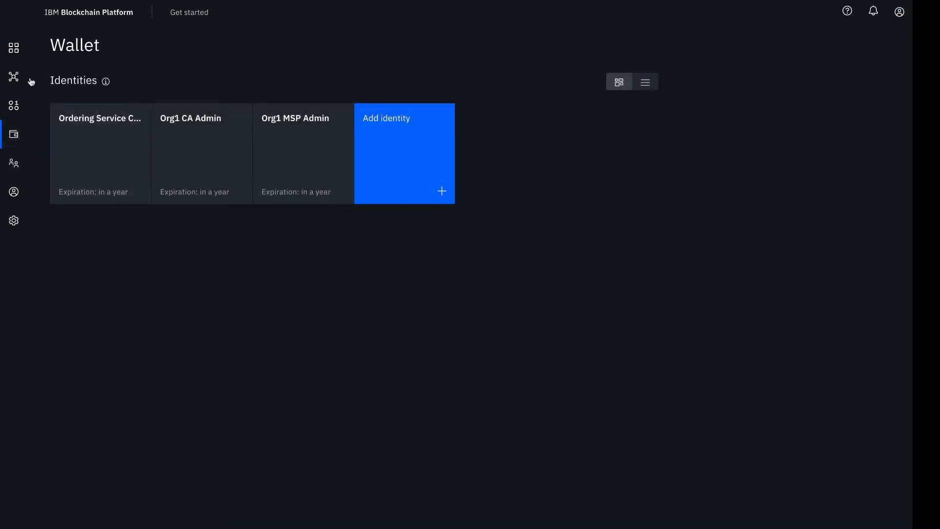
click(14, 47)
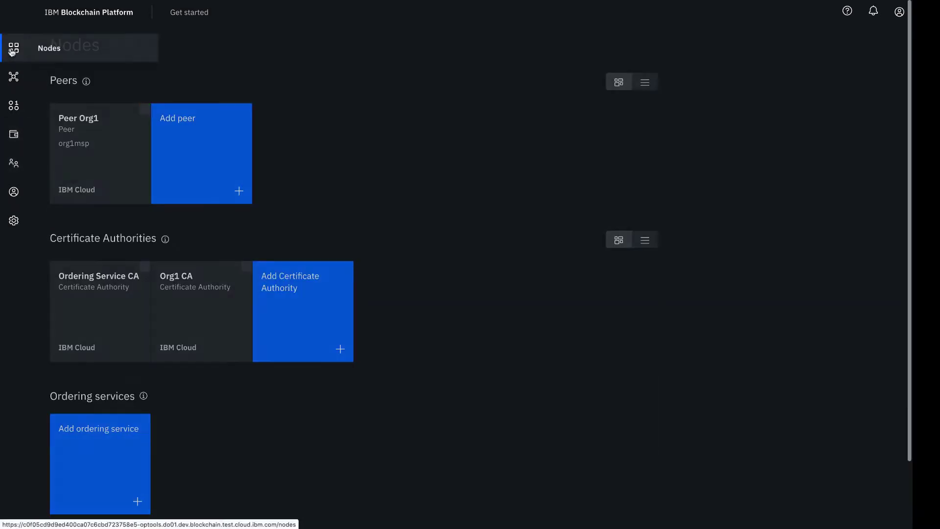
click(101, 306)
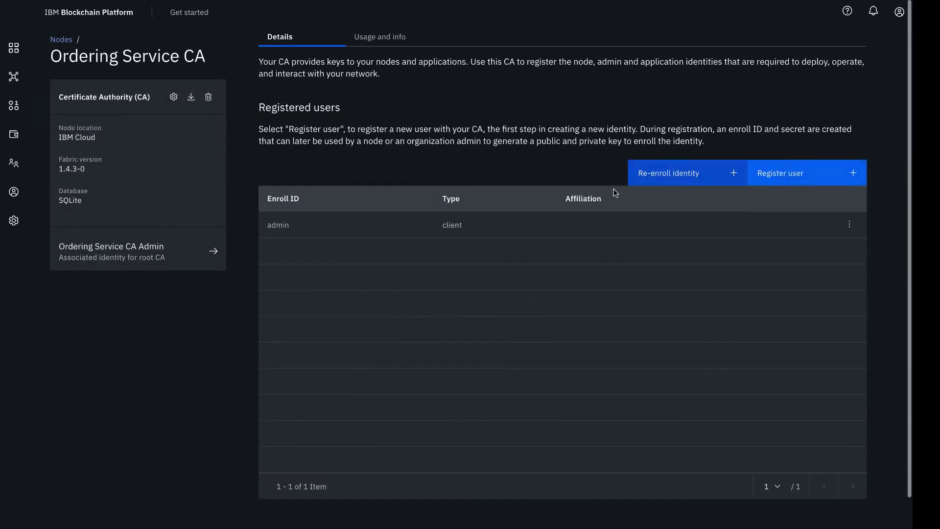
- Register user OSadmin with its enroll secret as an admin type on Ordering Service CA
click(793, 177)
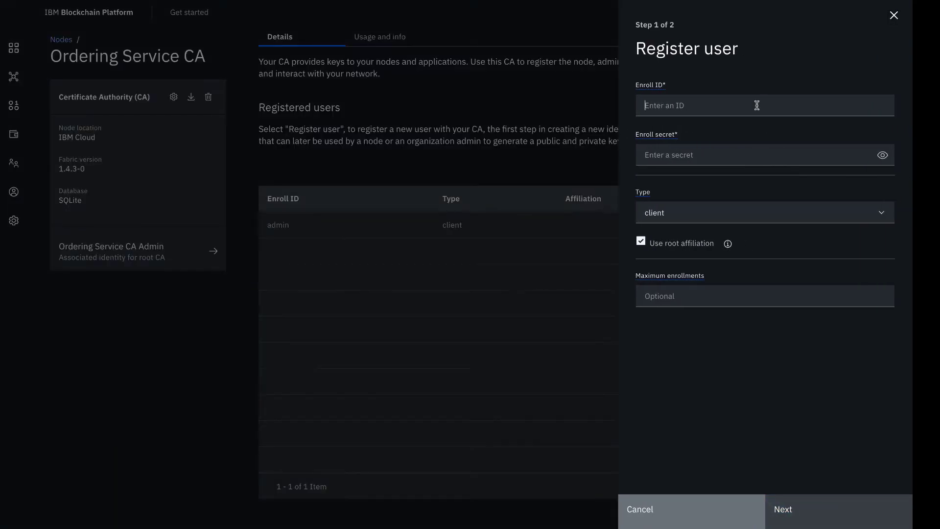
click(757, 104)
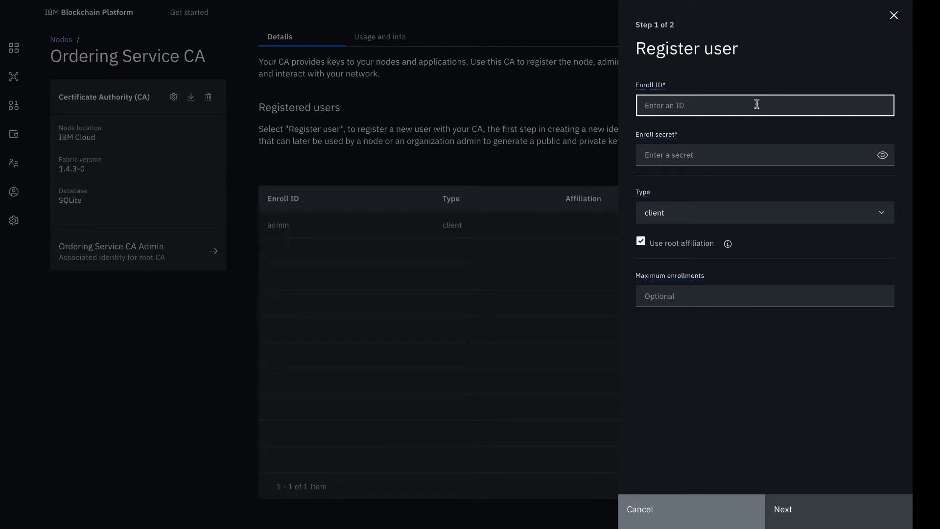
text(OSadmin)
click(762, 154)
text(pw)
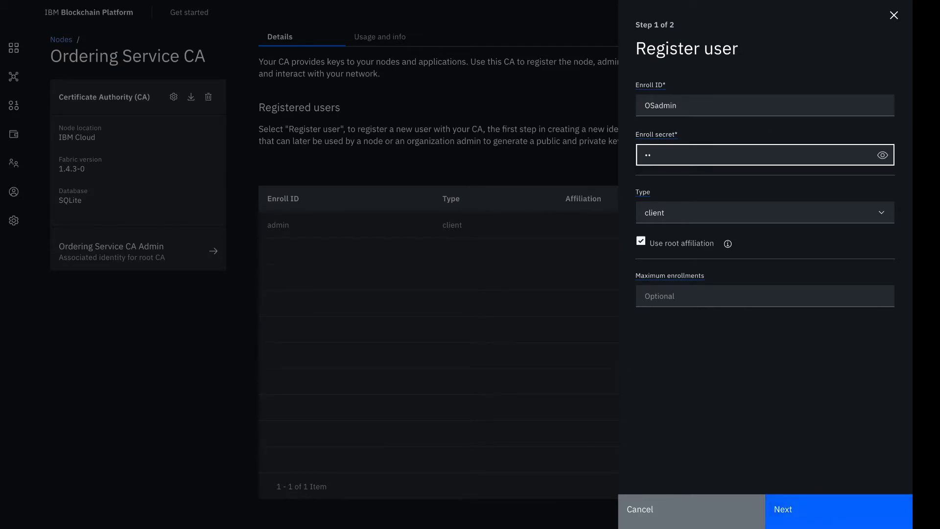
text(adminpw)
click(882, 154)
click(812, 212)
click(794, 264)
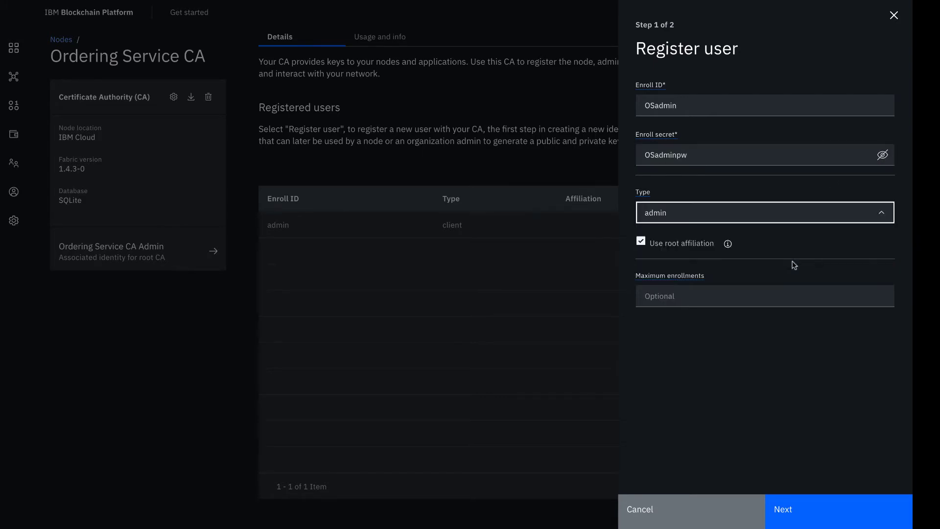
click(820, 513)
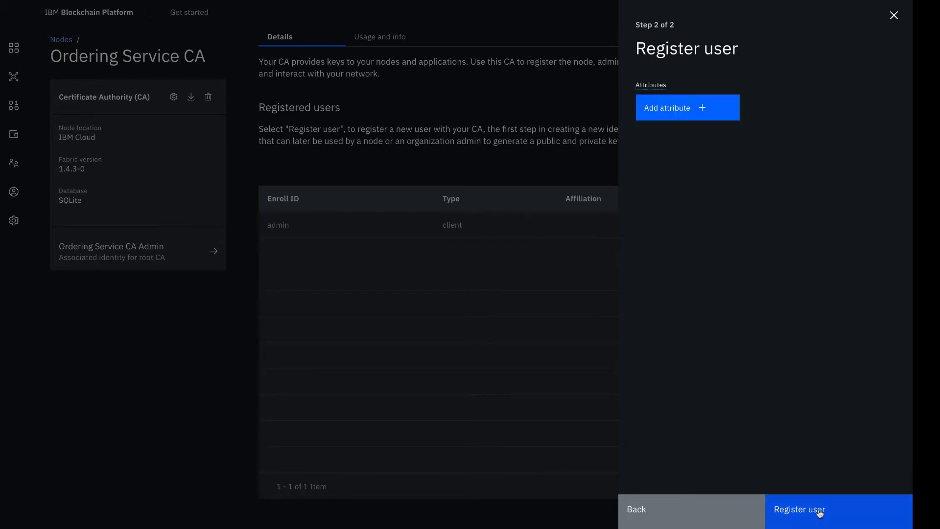
click(819, 513)
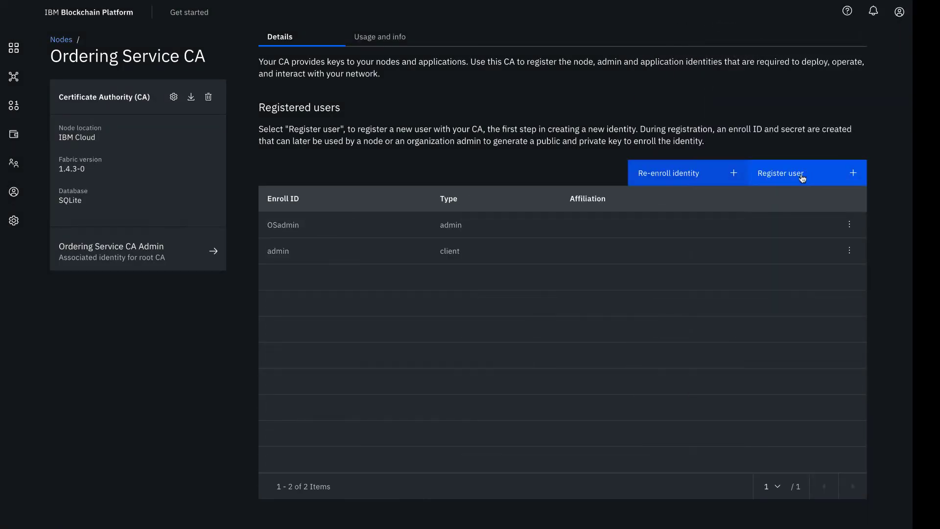
- Register user OS1 with its enroll secret as an orderer type on Ordering Service CA
click(802, 178)
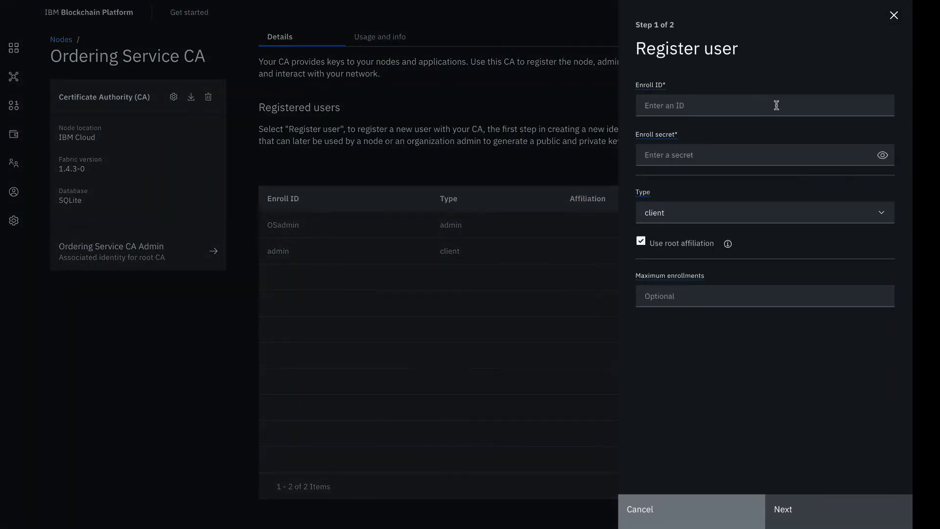
click(776, 105)
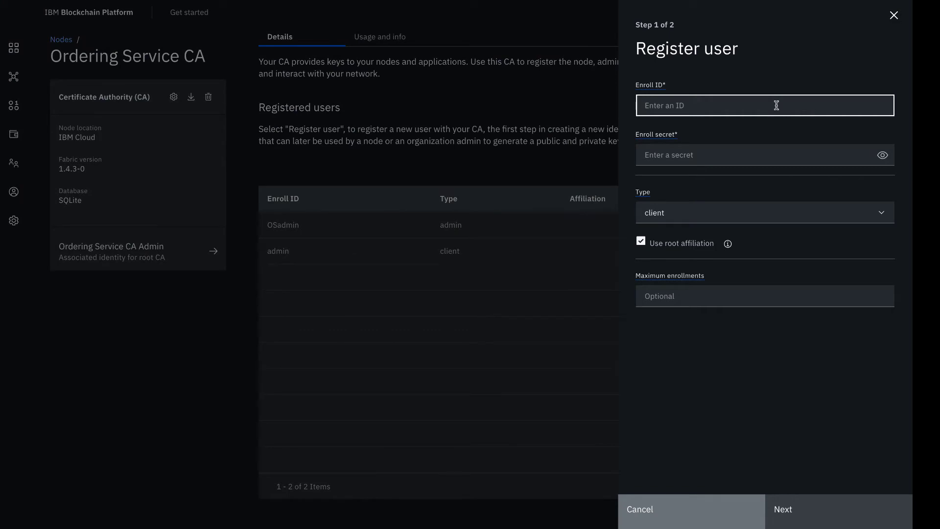
text(OS1)
click(778, 155)
text(OS1)
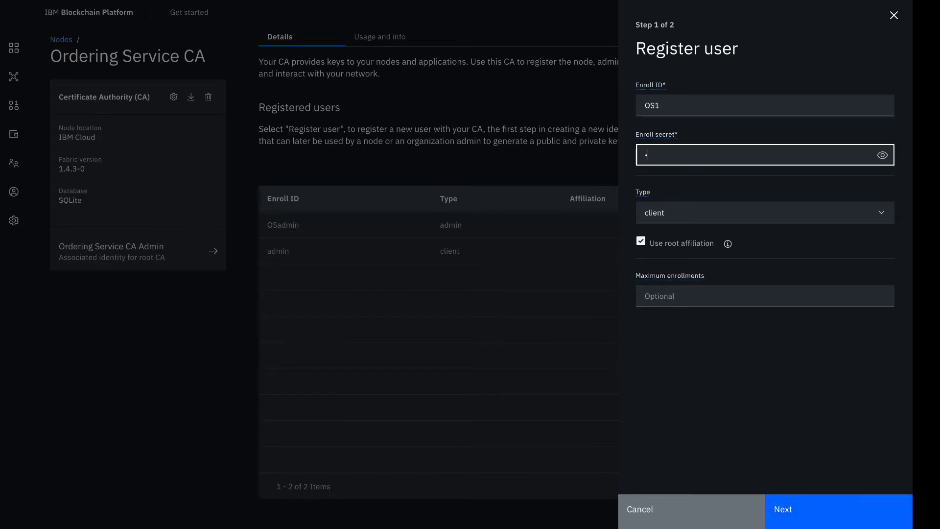
text(pw)
click(882, 155)
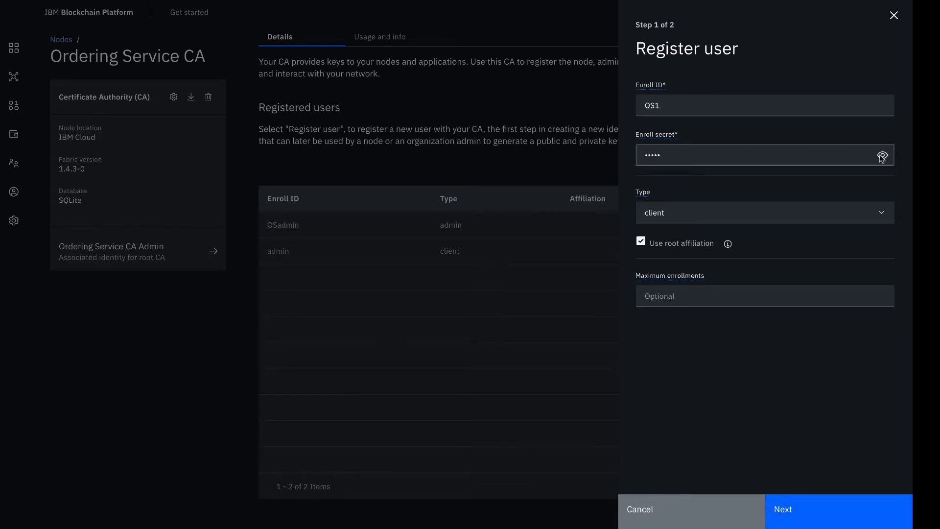
click(822, 220)
scroll(797, 271, down, 1)
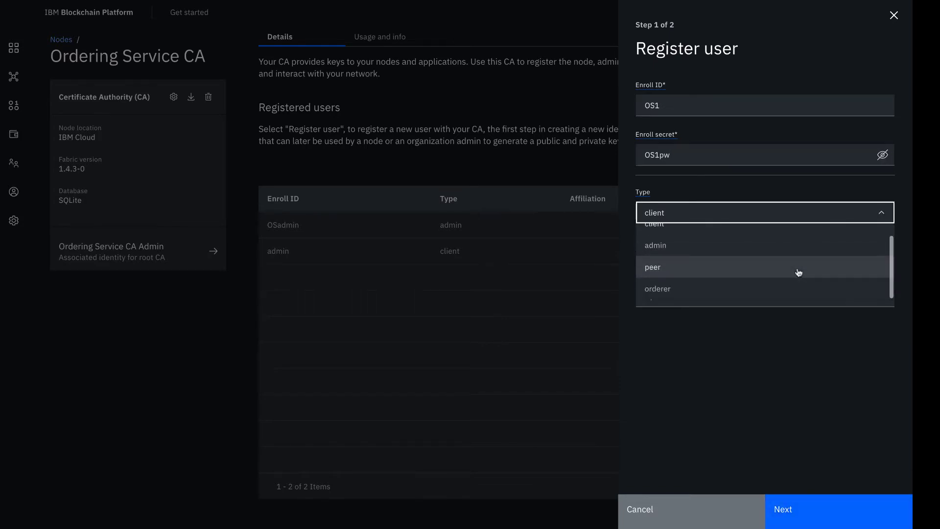
click(781, 287)
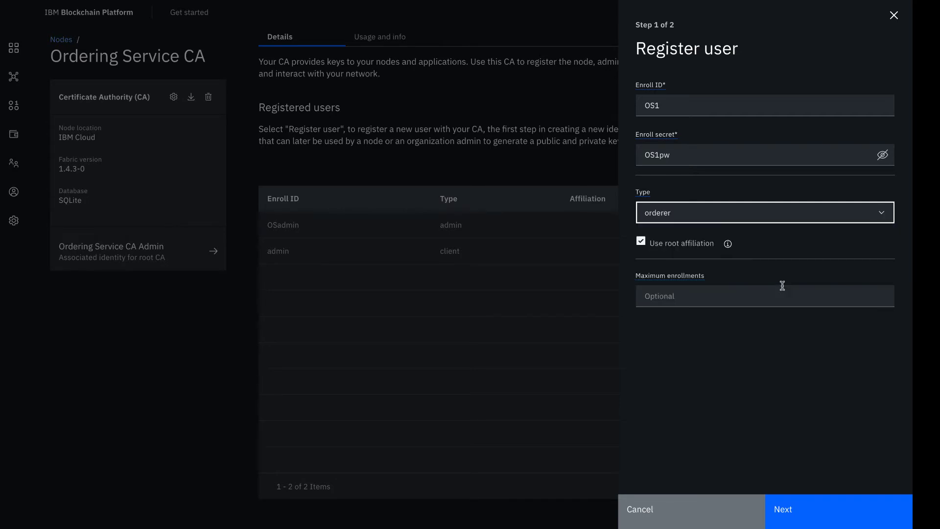
click(814, 505)
click(814, 509)
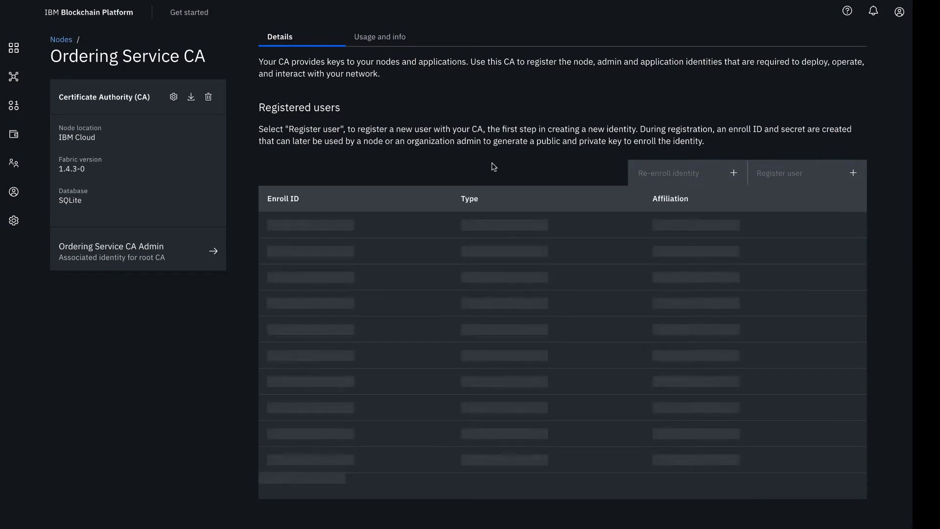
click(14, 164)
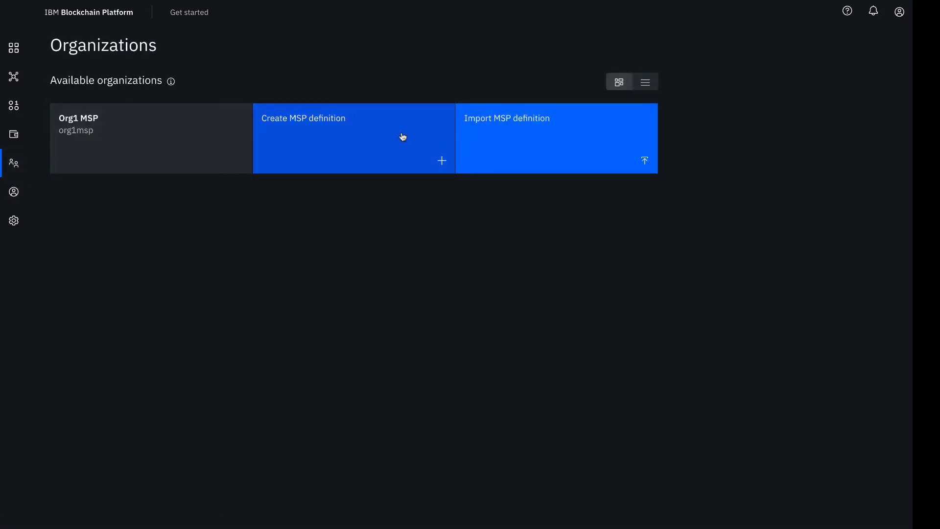
- Begin an MSP definition 'Ordering Service MSP', MSP ID osmsp, with Ordering Service CA as root CA
click(402, 138)
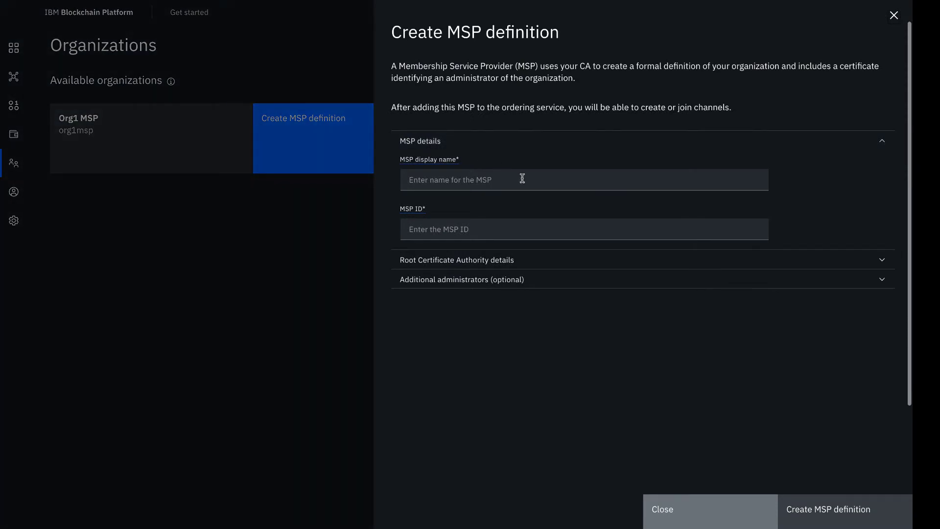
click(523, 179)
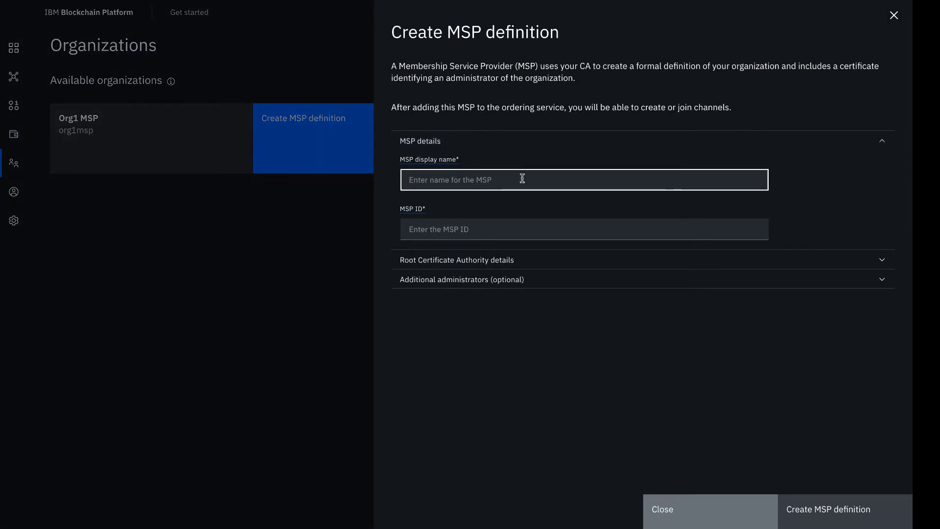
text(Ordering Service)
text( MSP)
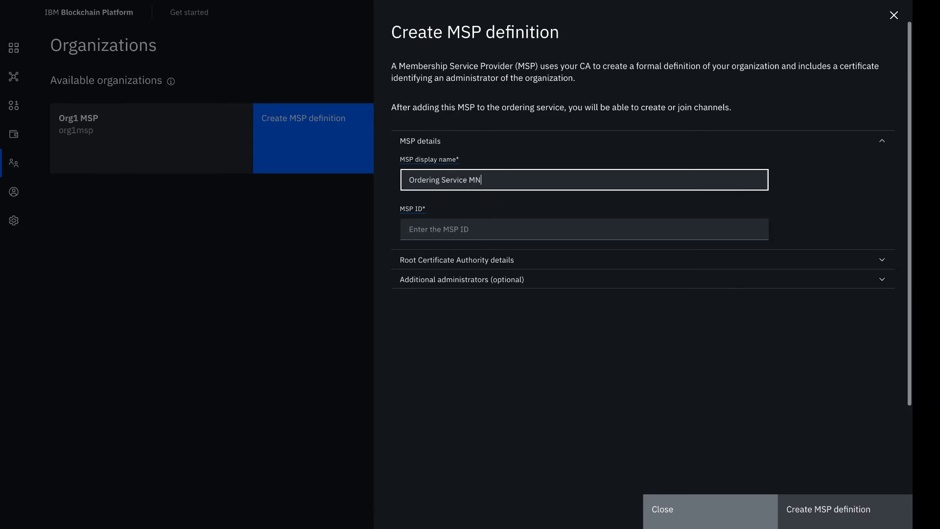
click(506, 225)
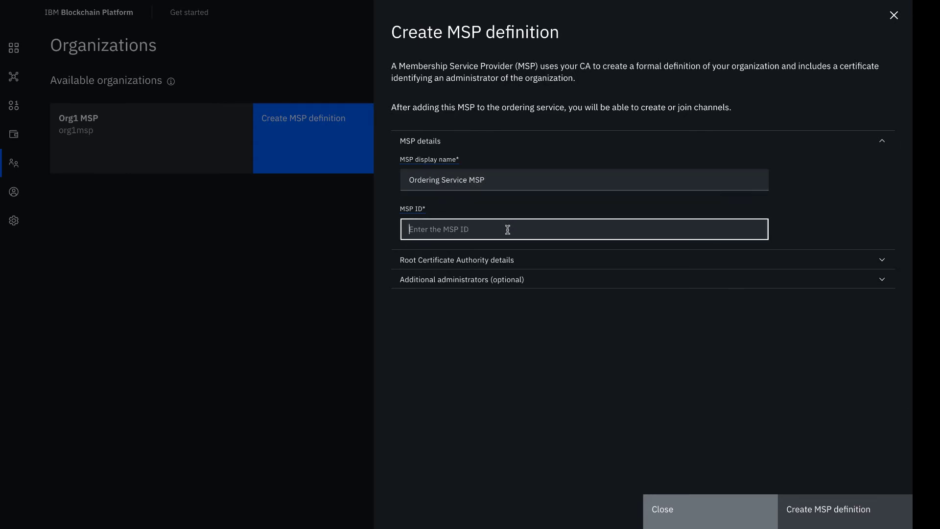
text(osmsp)
click(529, 260)
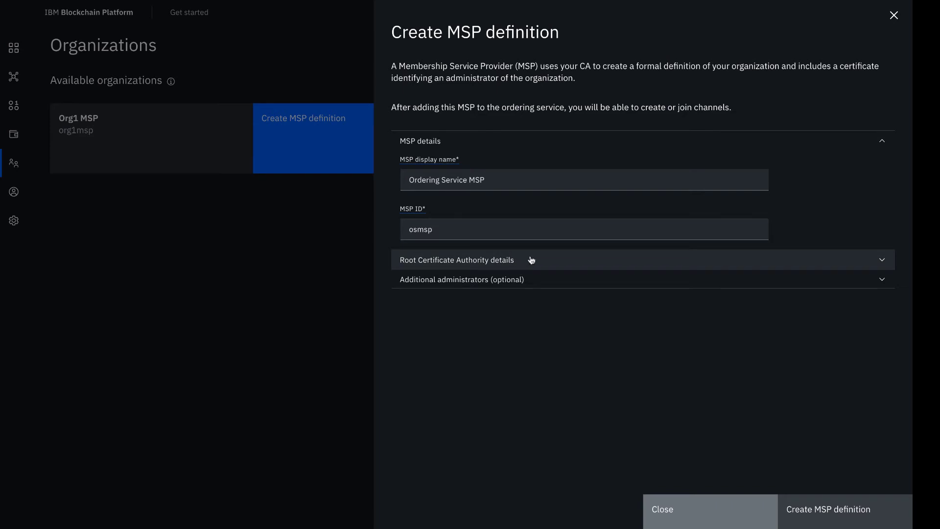
click(530, 332)
click(527, 353)
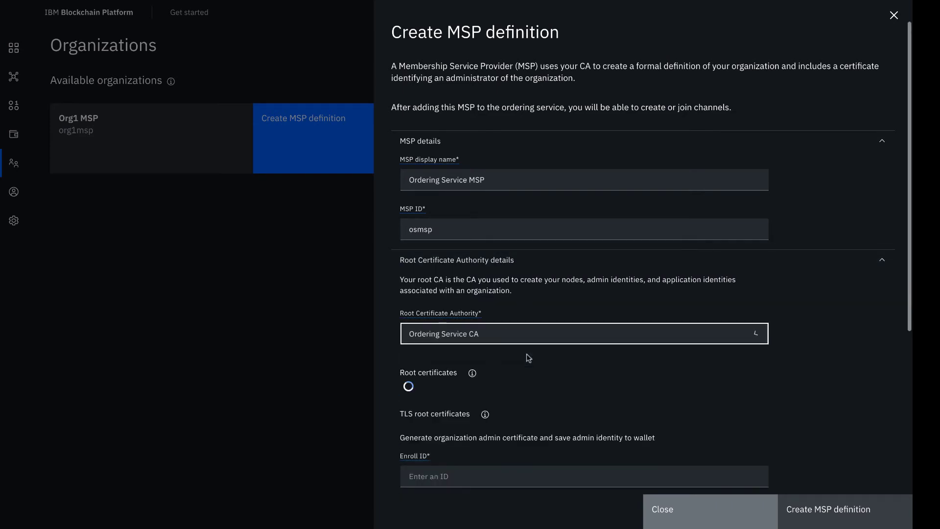
scroll(558, 361, down, 5)
scroll(558, 363, down, 2)
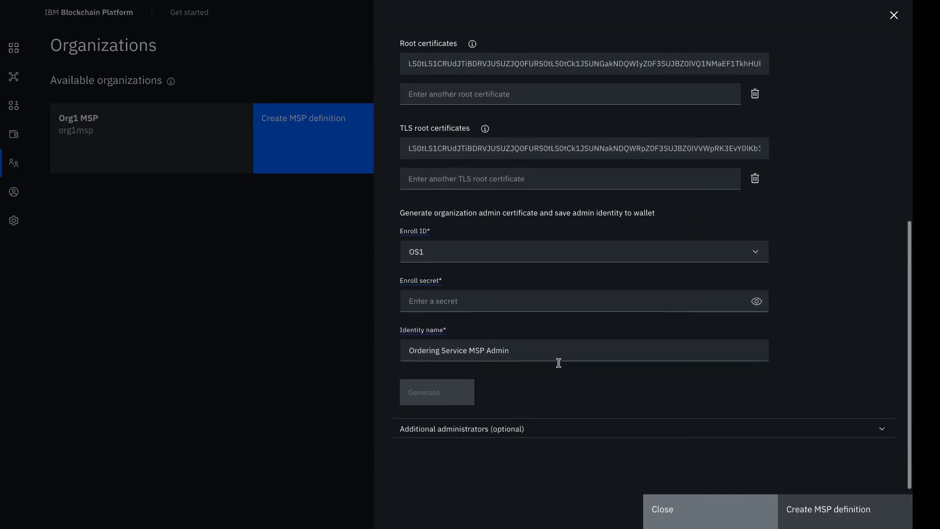
- Generate the admin identity from OSadmin and its secret, export it, and create the MSP
click(628, 246)
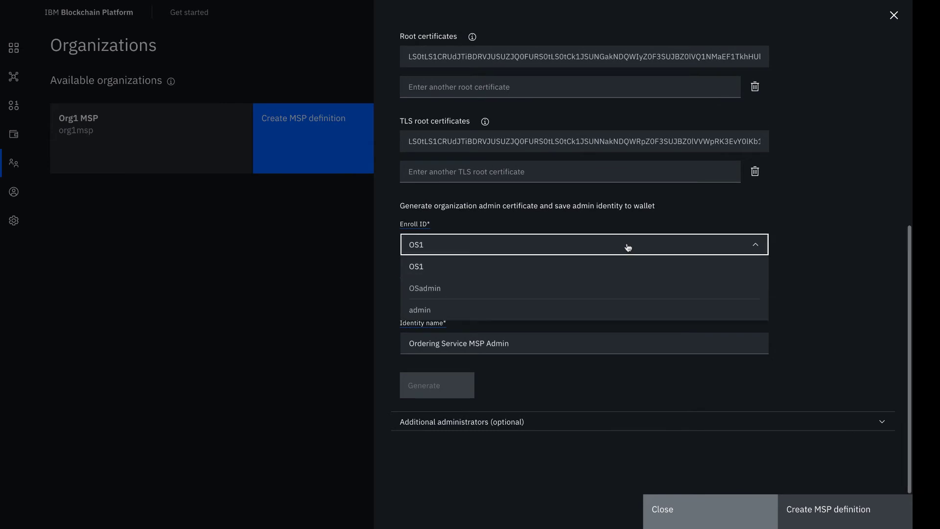
click(598, 287)
click(584, 302)
text(O)
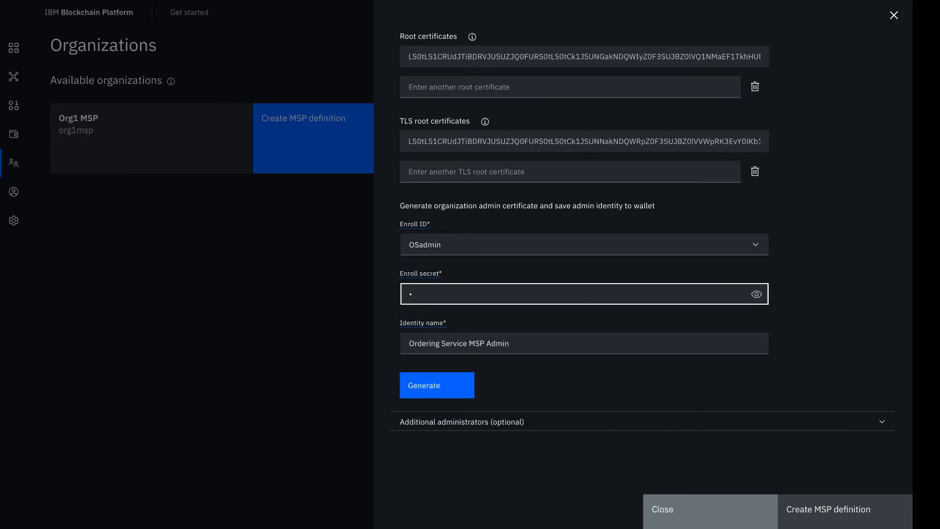
text(Sadminpw)
click(757, 294)
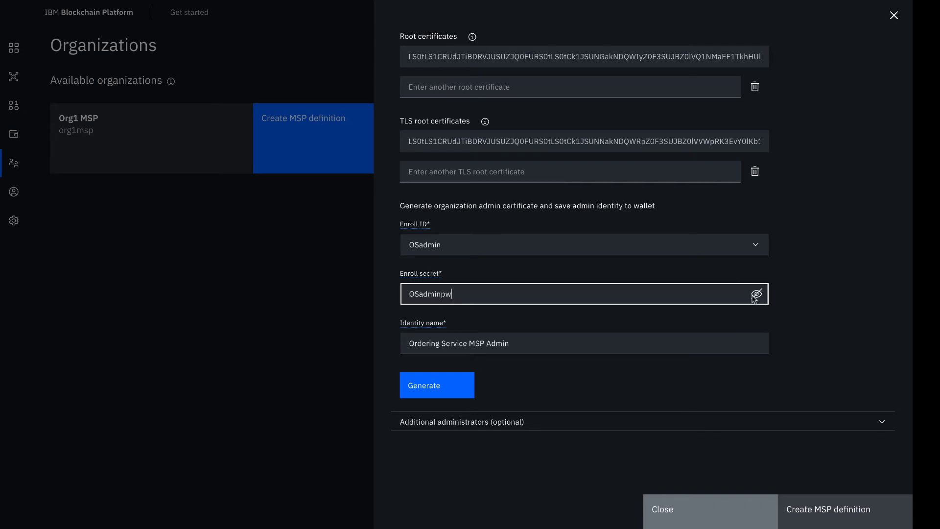
click(563, 381)
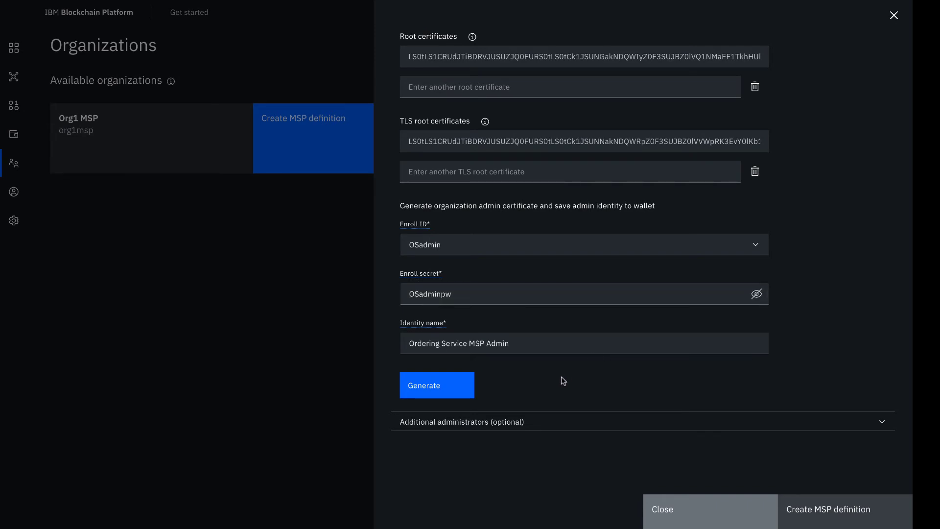
click(438, 387)
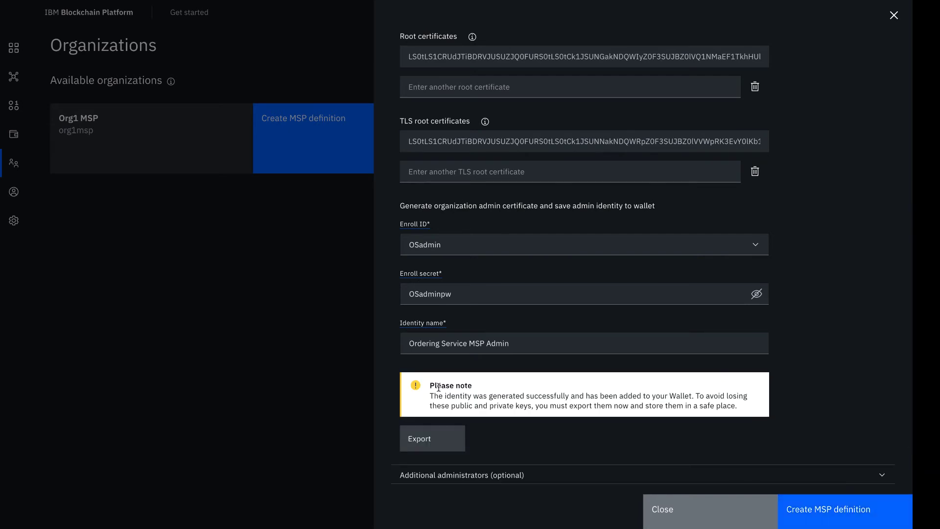
click(435, 435)
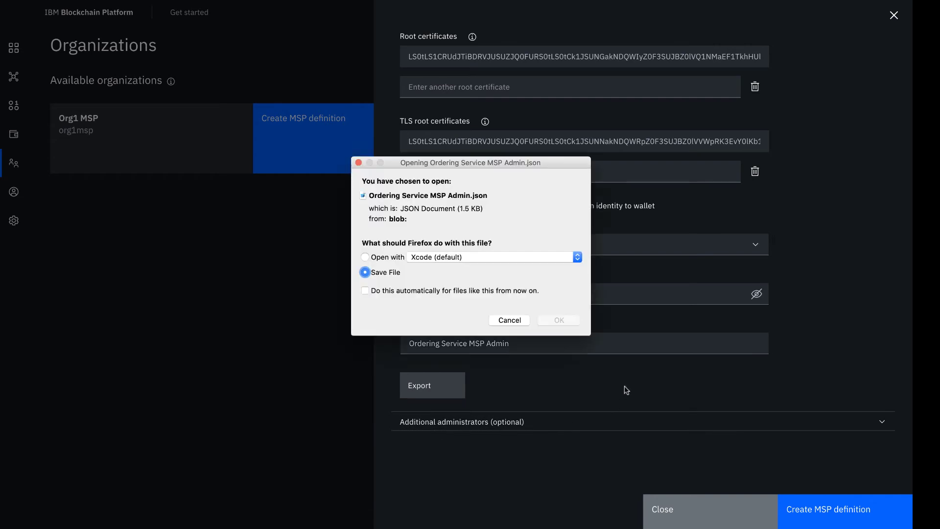
click(559, 320)
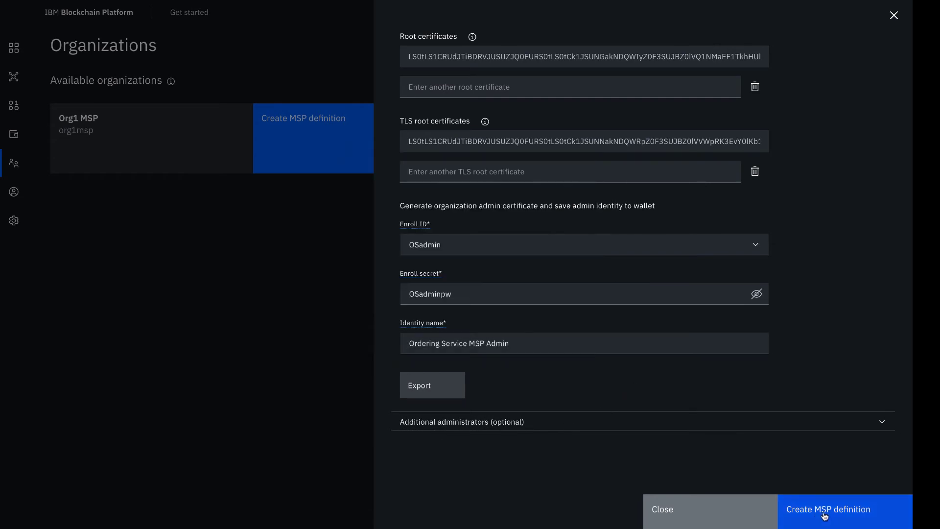
click(825, 513)
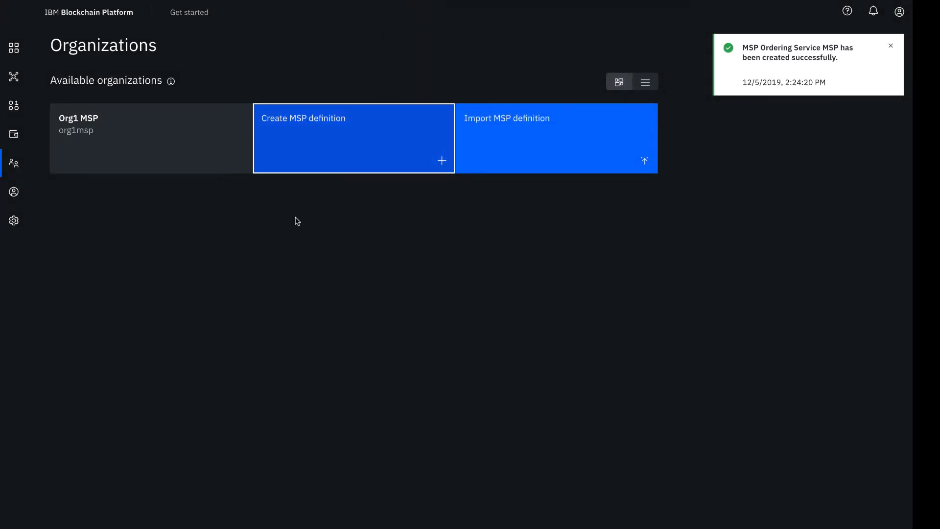
- Inspect the Ordering Service MSP Admin identity in the wallet, then return to Nodes
click(14, 134)
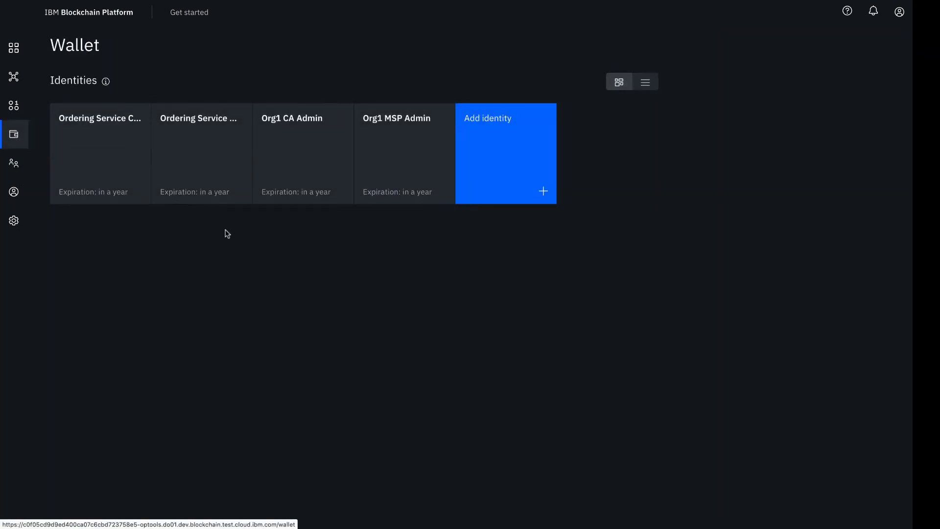
click(204, 149)
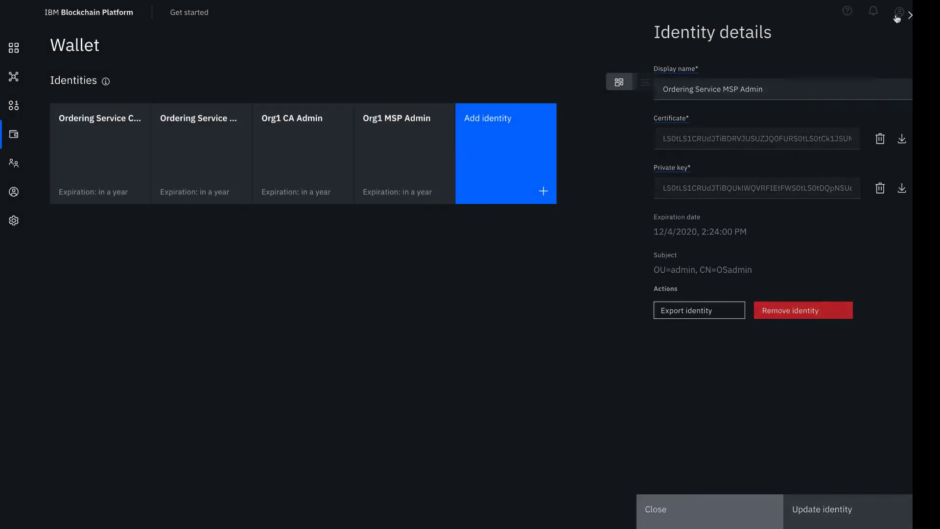
click(897, 18)
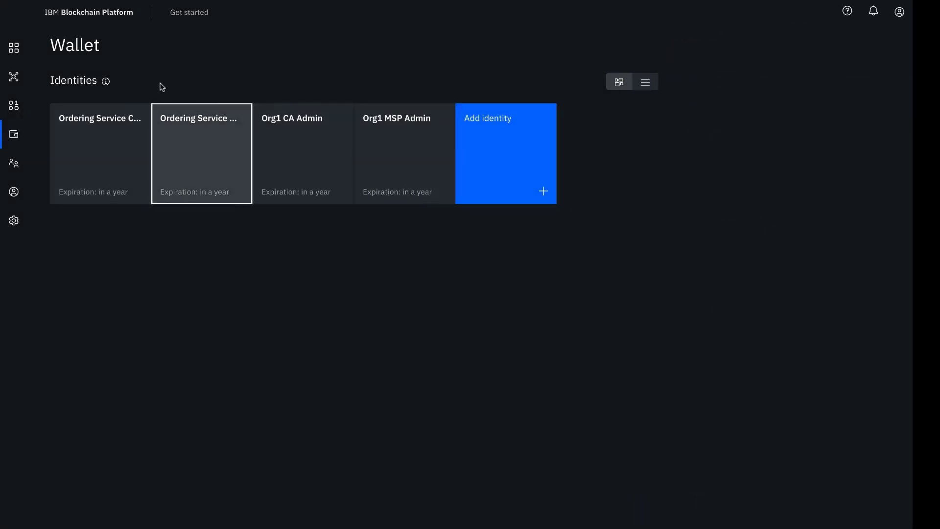
click(15, 54)
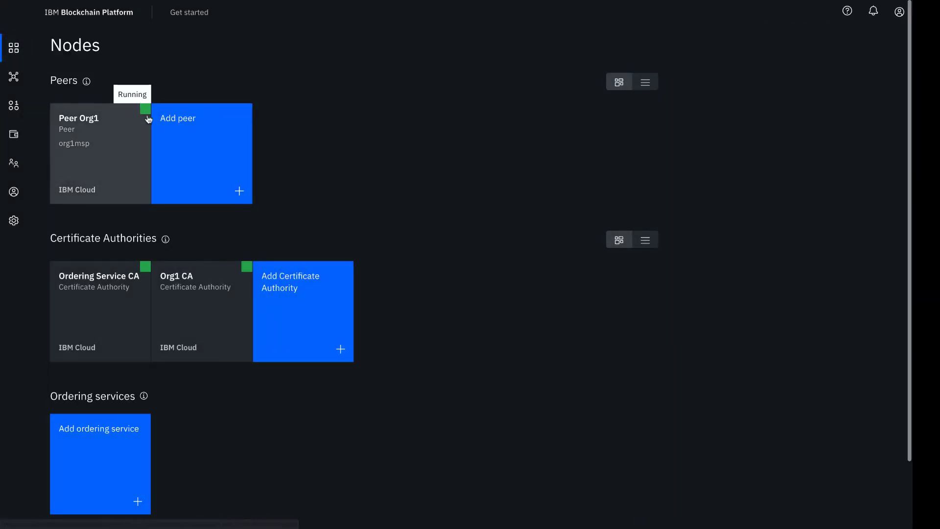
- Begin an IBM Cloud ordering service named 'Ordering Service' with one ordering node
click(107, 446)
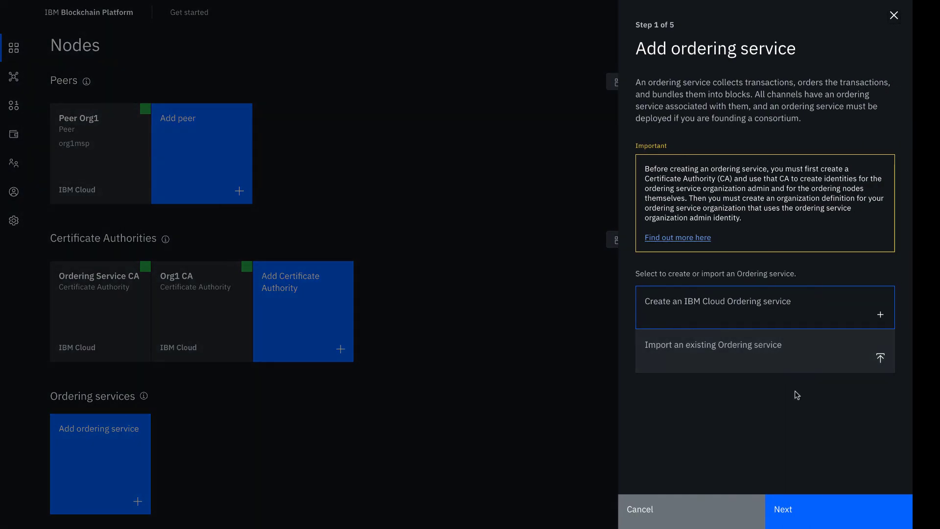
click(812, 509)
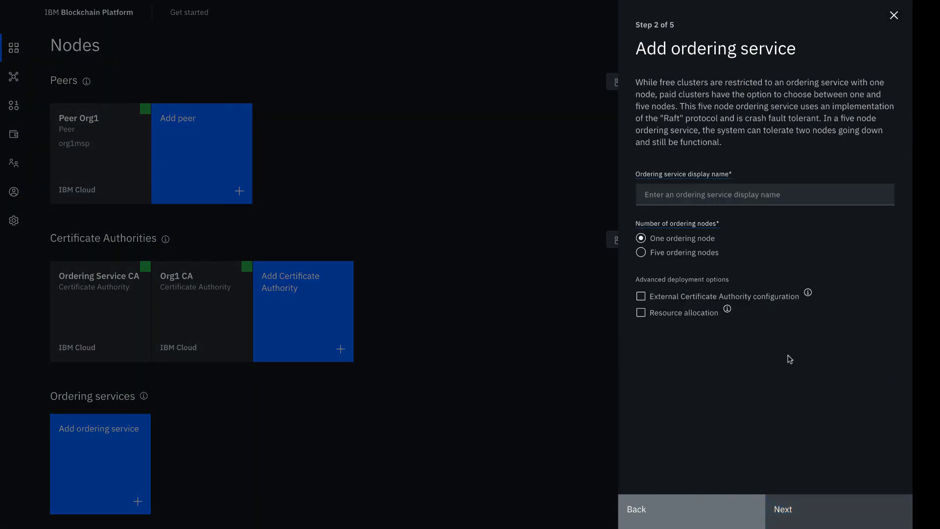
click(757, 197)
text(Or)
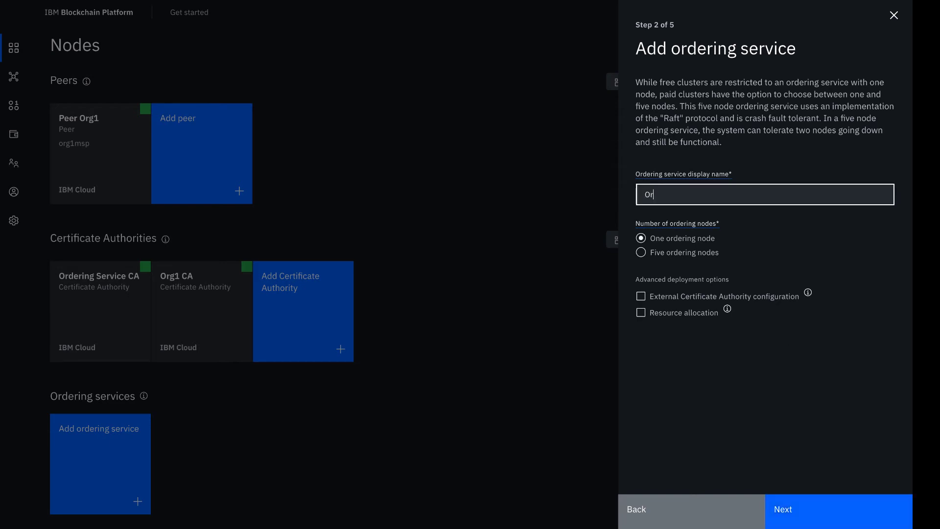
text(dering Service)
click(802, 340)
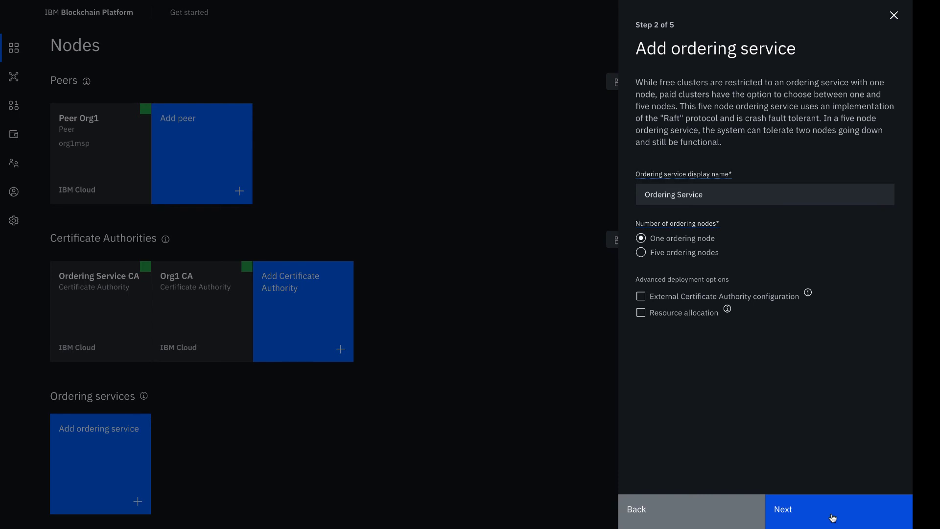
- Give the orderer enroll ID OS1 with its secret and Ordering Service MSP as organization
click(832, 517)
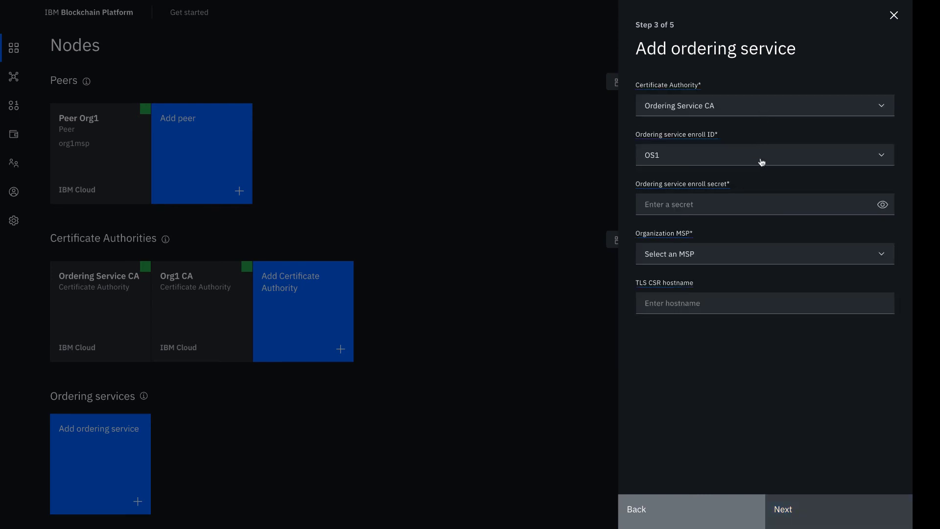
click(760, 209)
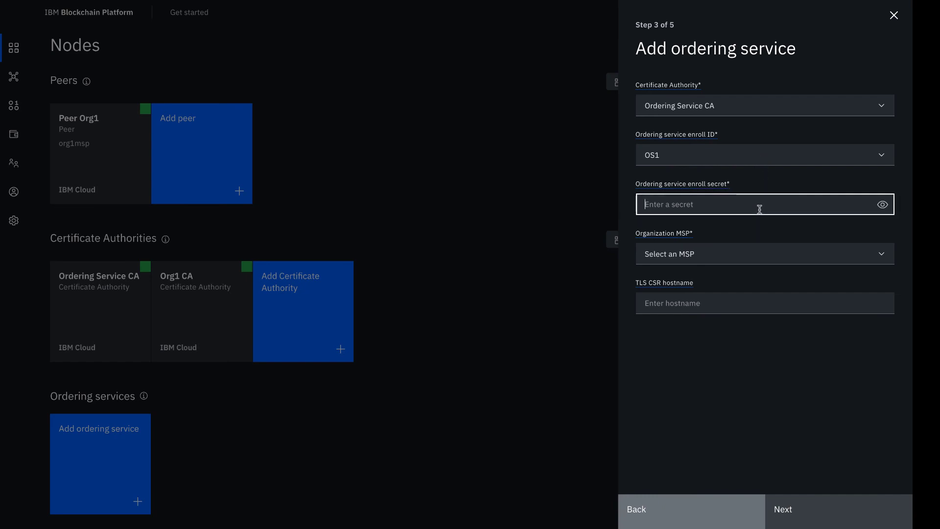
text(OS1pw)
click(882, 204)
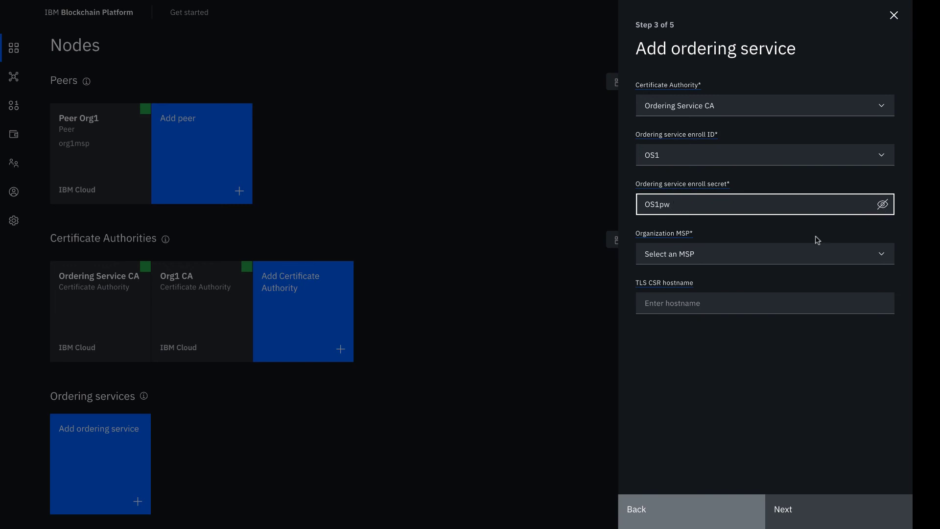
click(805, 259)
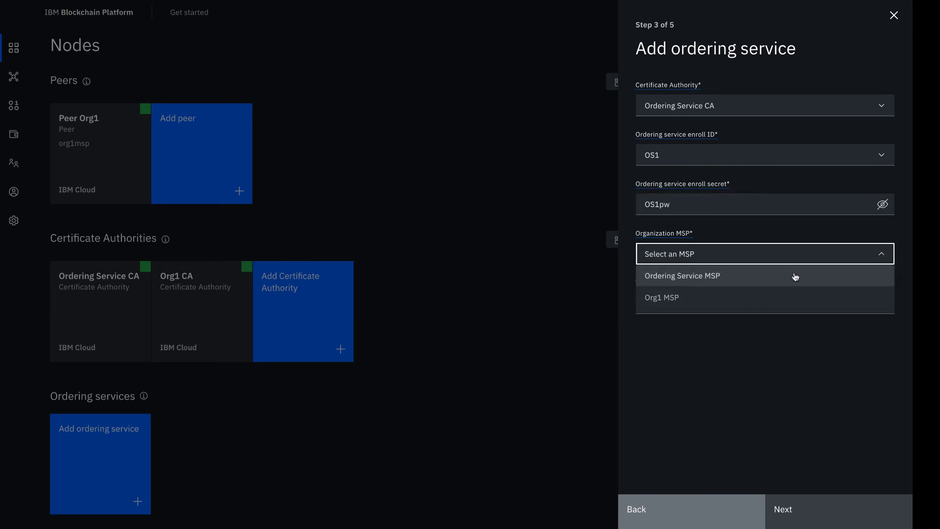
click(795, 277)
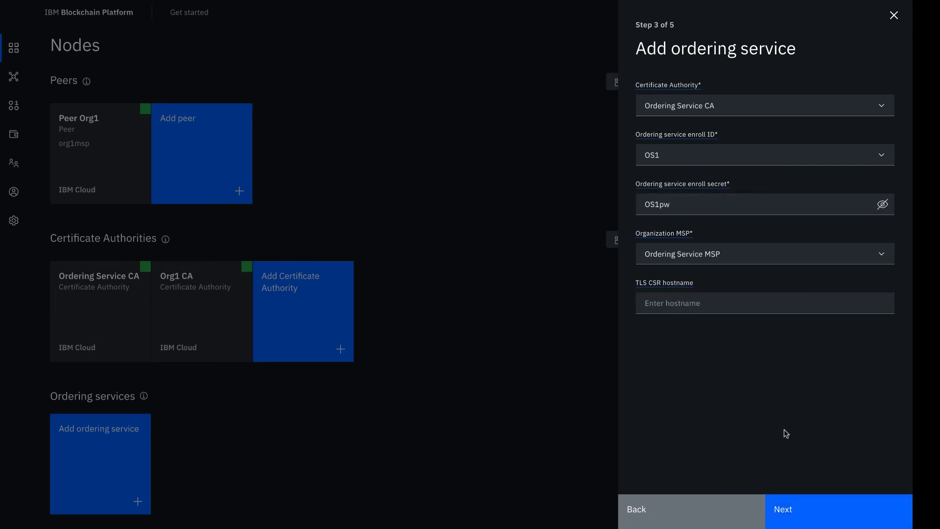
click(818, 515)
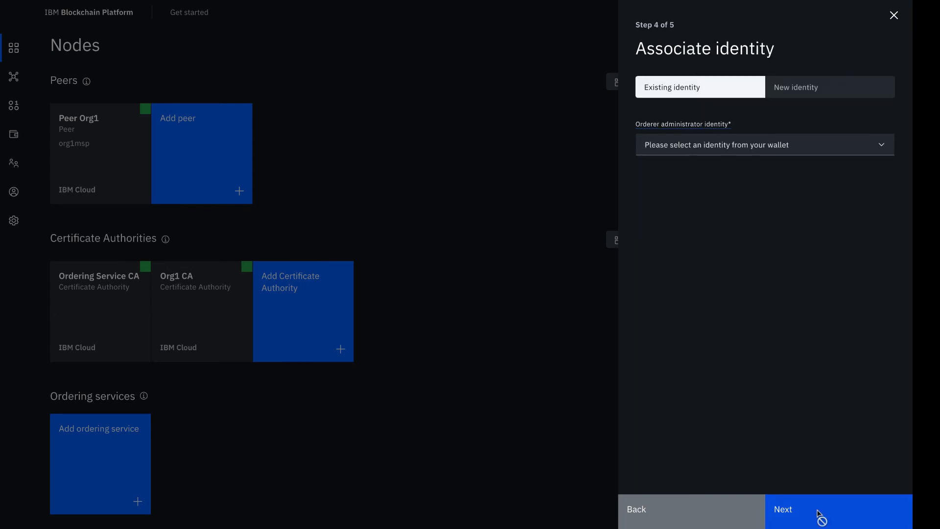
- Choose Ordering Service MSP Admin as the orderer administrator and continue to the summary
click(788, 147)
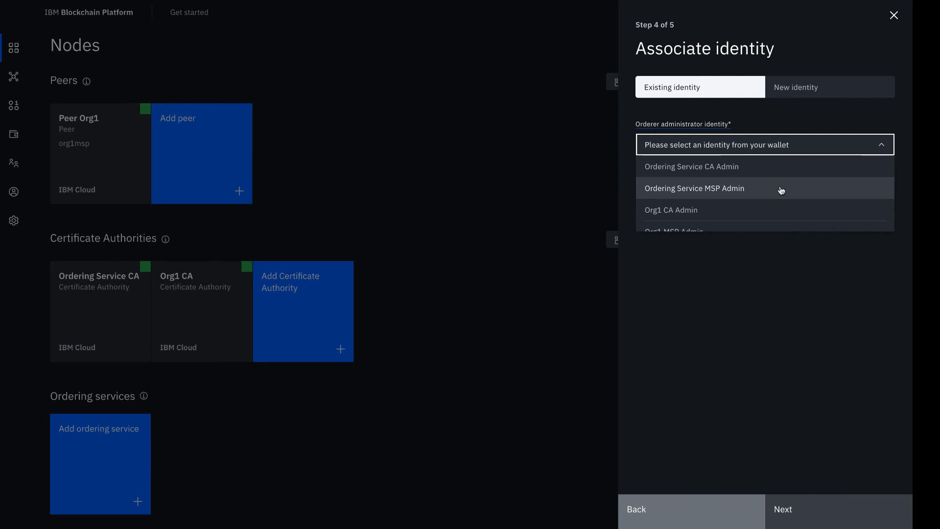
click(780, 191)
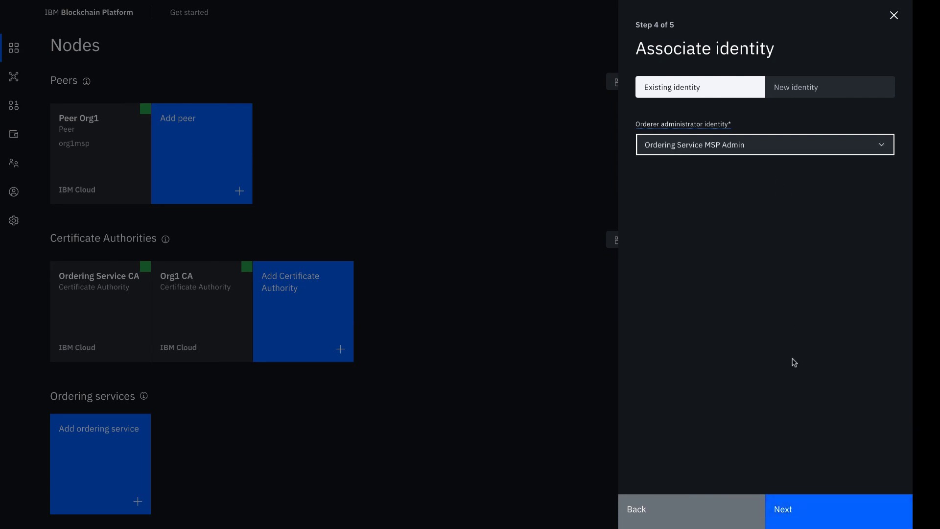
click(805, 502)
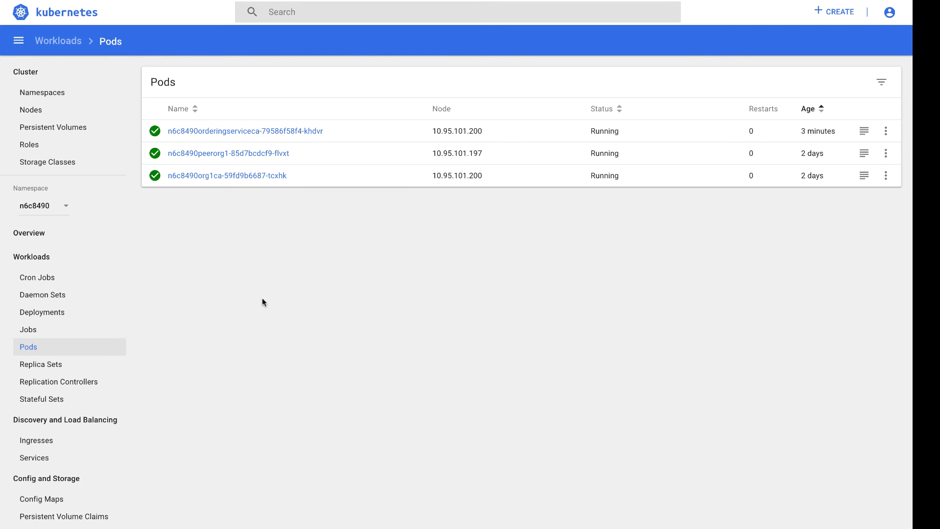
- Check the three worker nodes in Kubernetes Dashboard, then submit the one-node Ordering Service for deployment
click(33, 114)
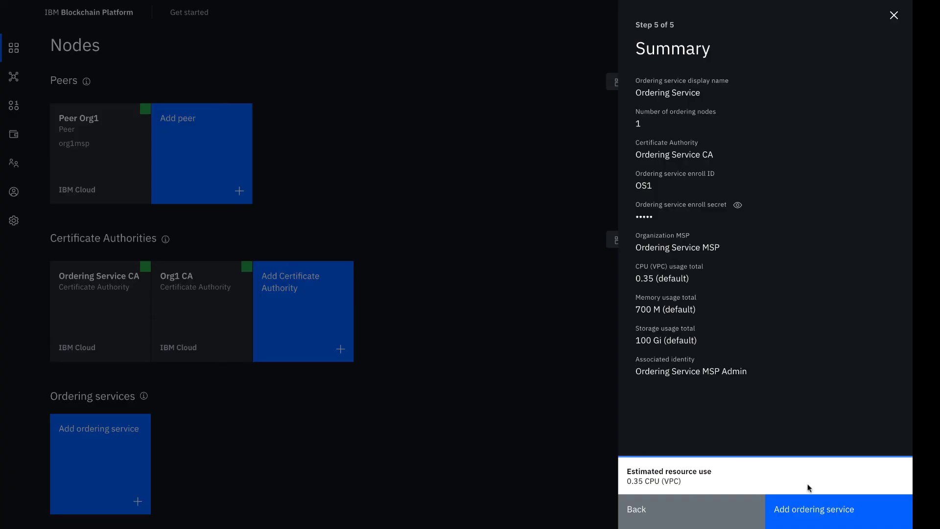
click(810, 512)
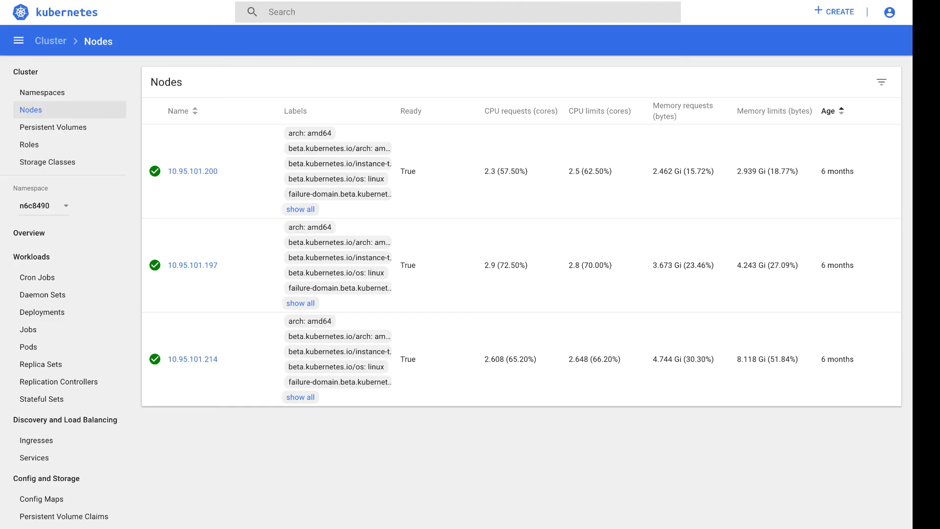
- Show the Kubernetes Pods list with the new ordering service pod pending beside three running pods
click(37, 348)
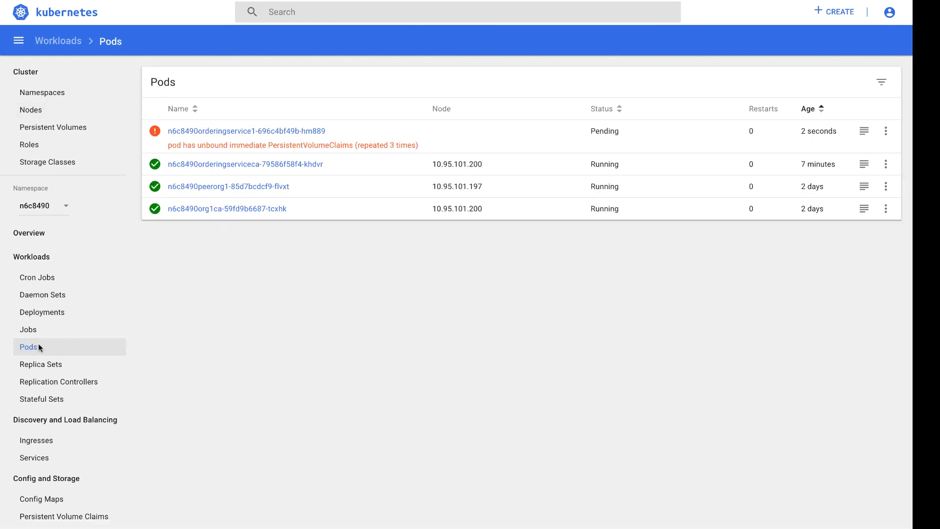